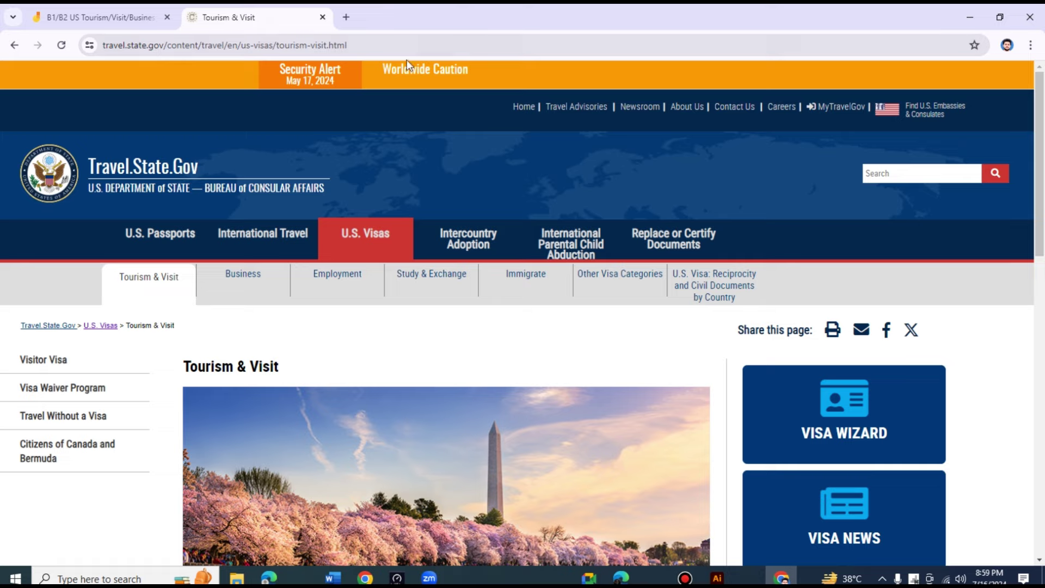
- Scroll the Tourism & Visit page and open Visitor Visa's Required Documentation section
scroll(418, 358, down, 1)
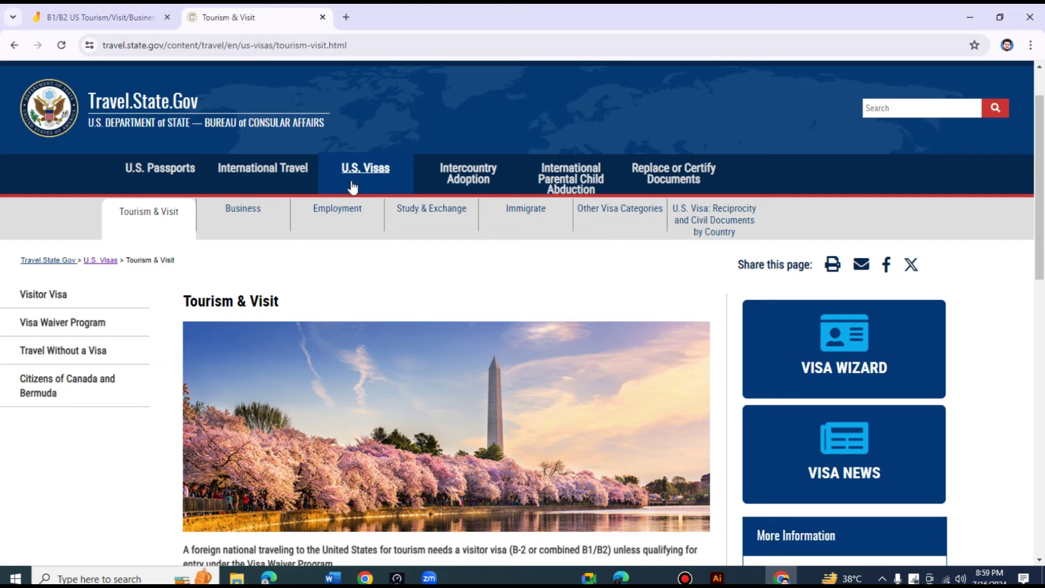
scroll(267, 284, down, 2)
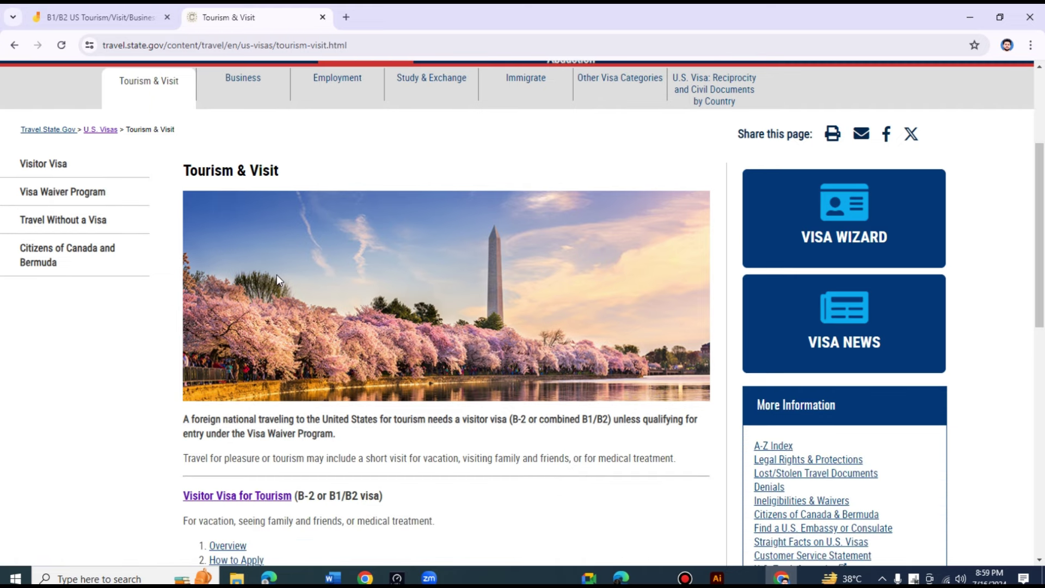
scroll(277, 281, up, 2)
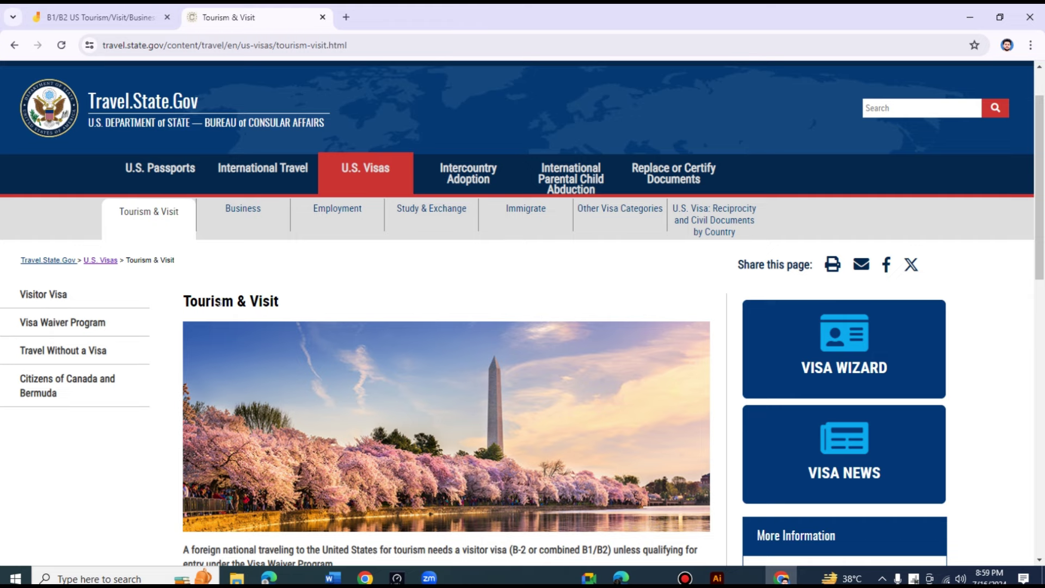
scroll(327, 299, down, 2)
scroll(326, 298, up, 1)
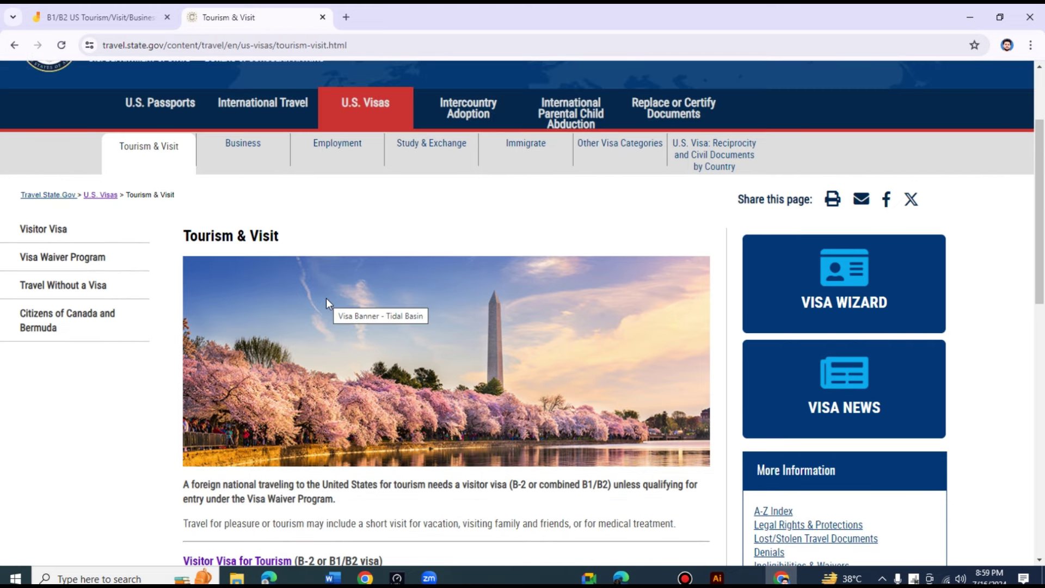
scroll(327, 301, down, 4)
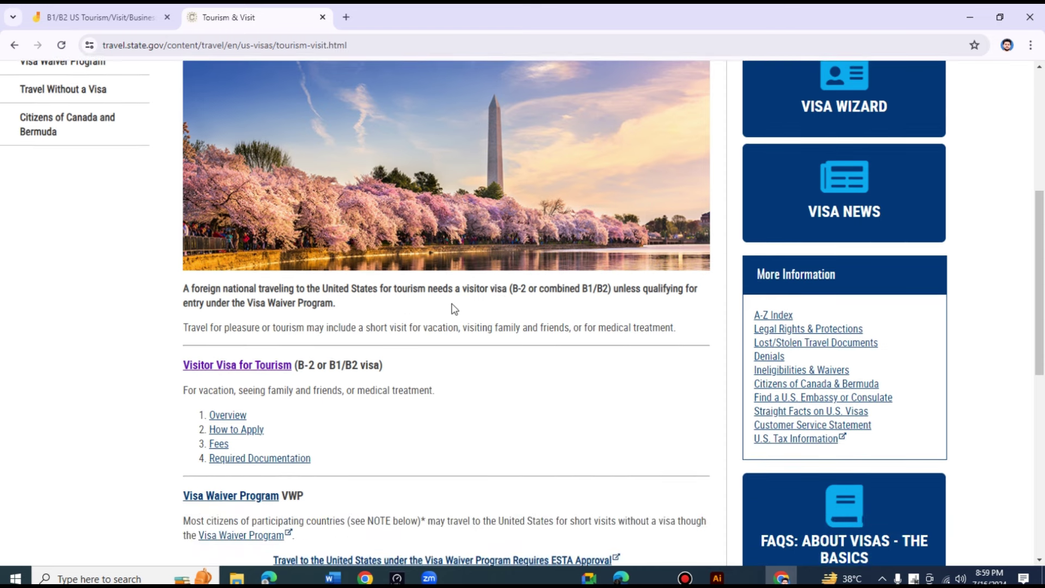
scroll(451, 309, down, 1)
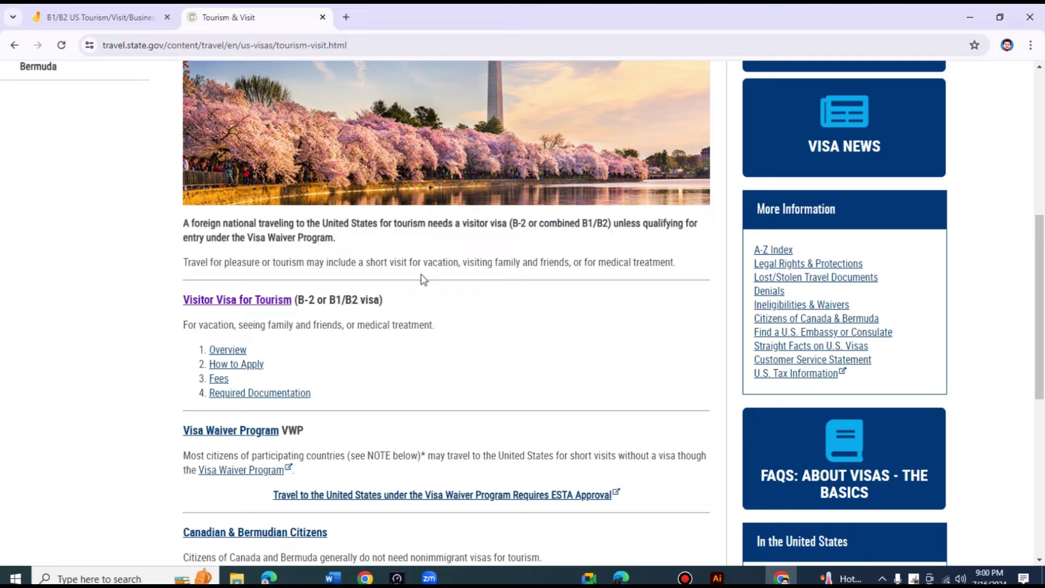
scroll(518, 269, down, 1)
scroll(327, 269, down, 3)
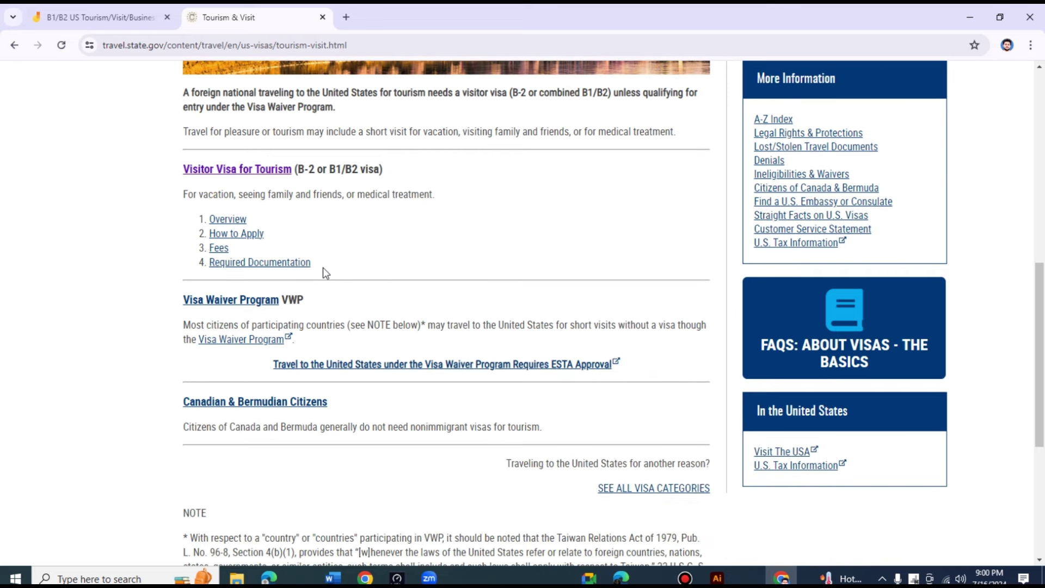
scroll(394, 275, down, 1)
scroll(415, 278, up, 4)
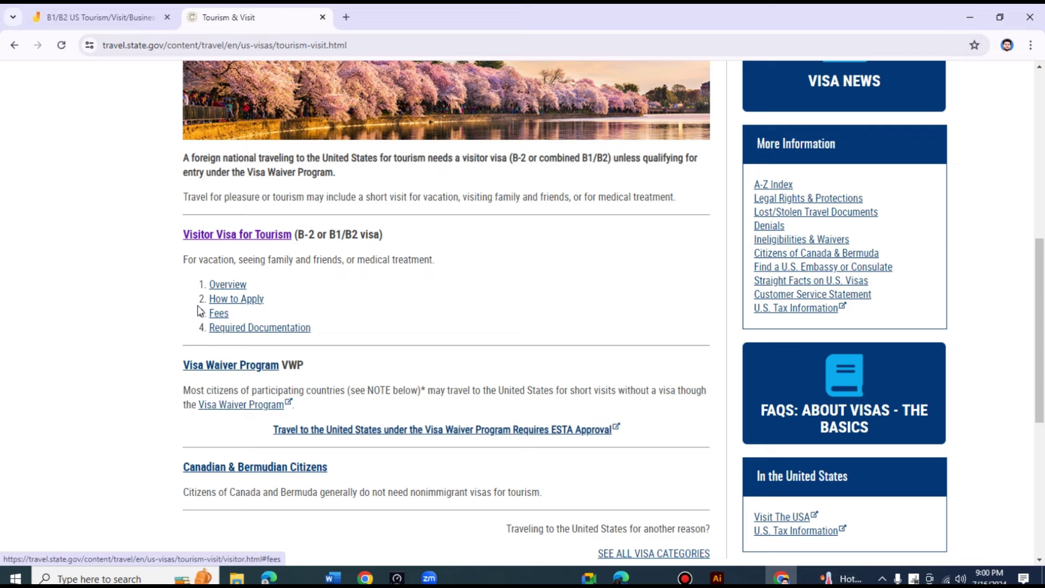
click(243, 327)
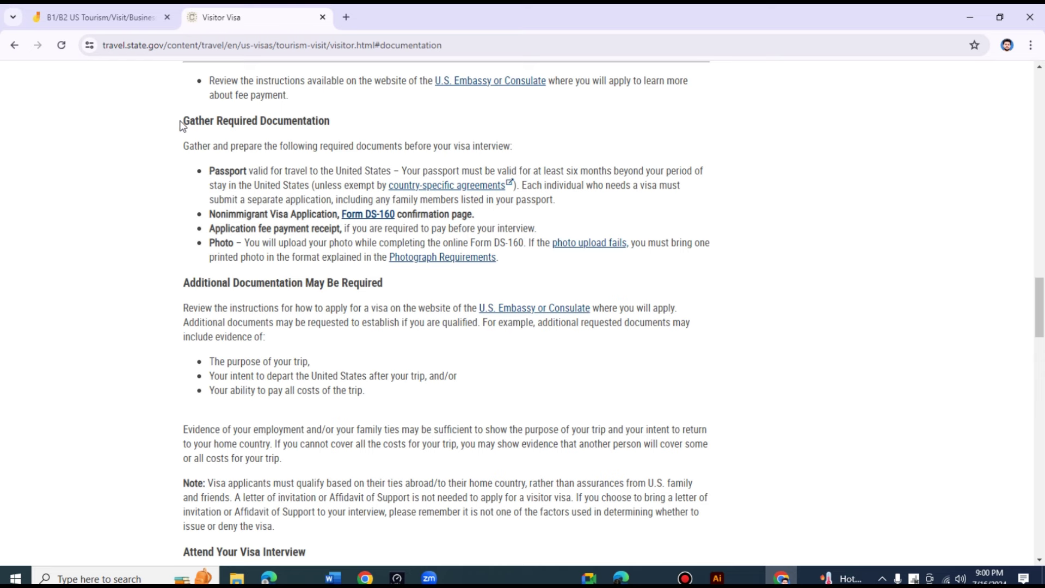
- Open the Form DS-160 and Photograph Requirements links in new tabs
drag(179, 123, 556, 263)
click(556, 264)
right_click(366, 216)
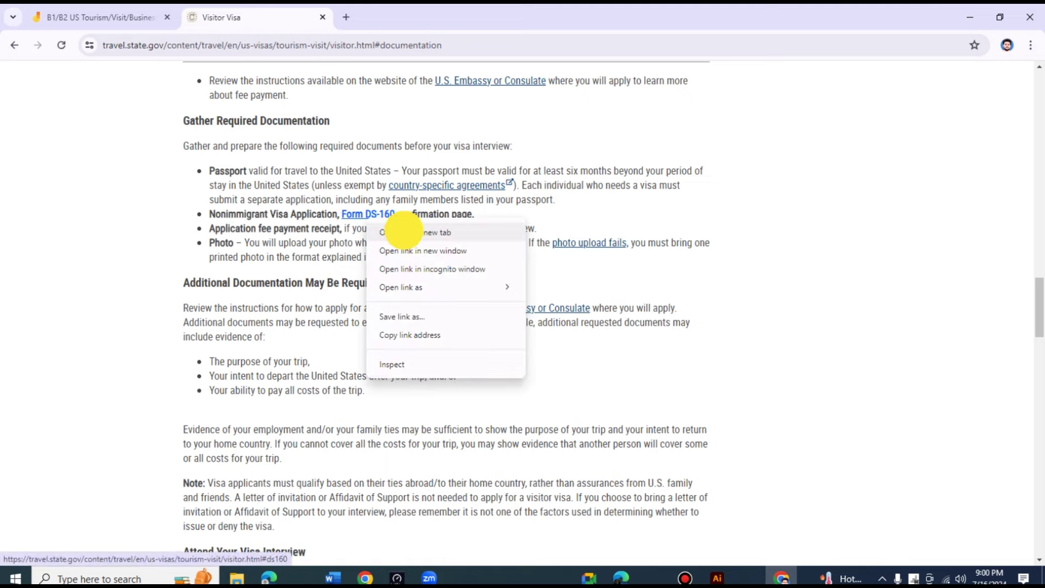
click(403, 232)
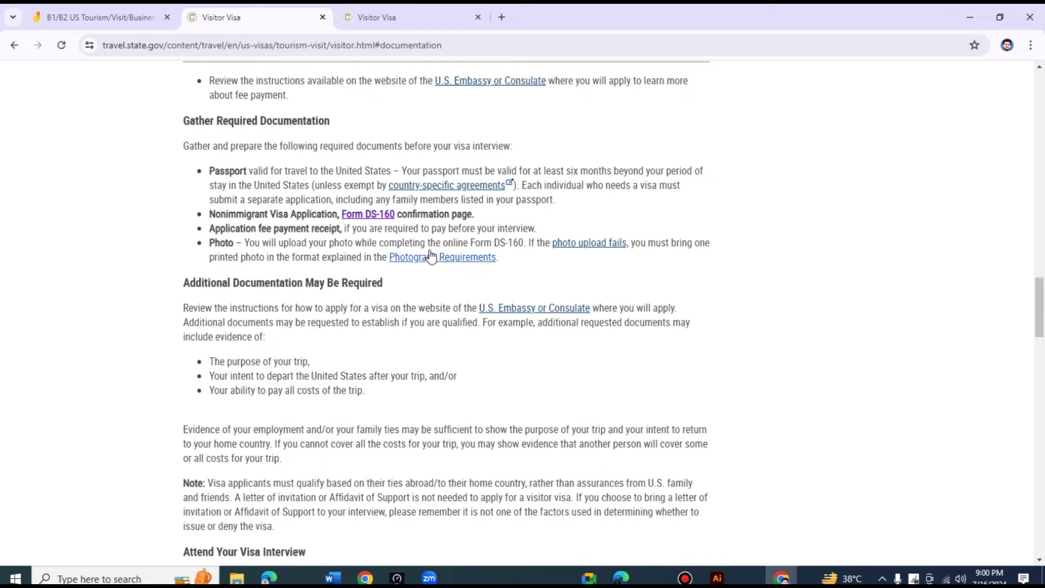
click(447, 259)
right_click(448, 259)
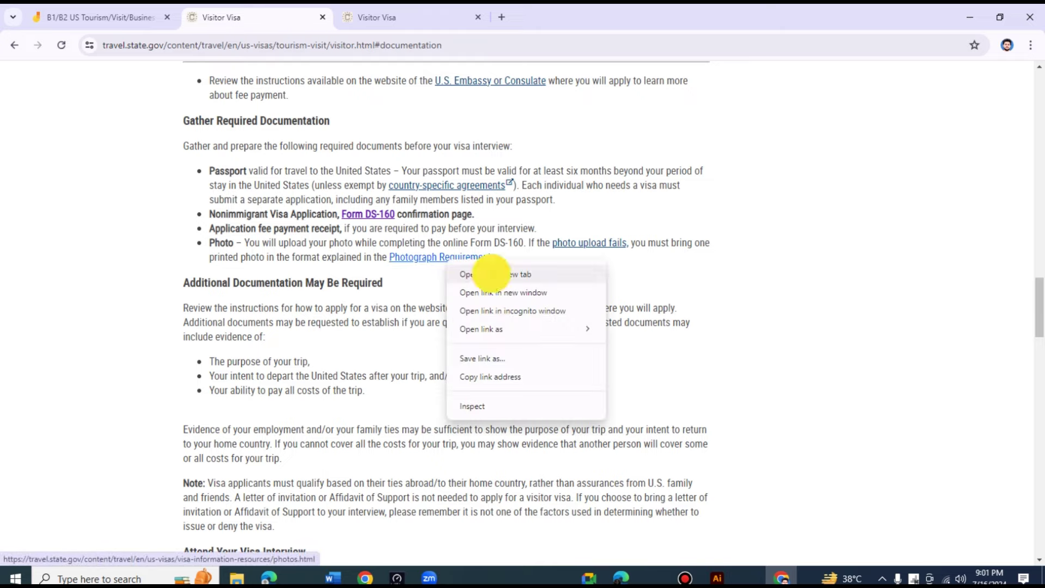
click(561, 269)
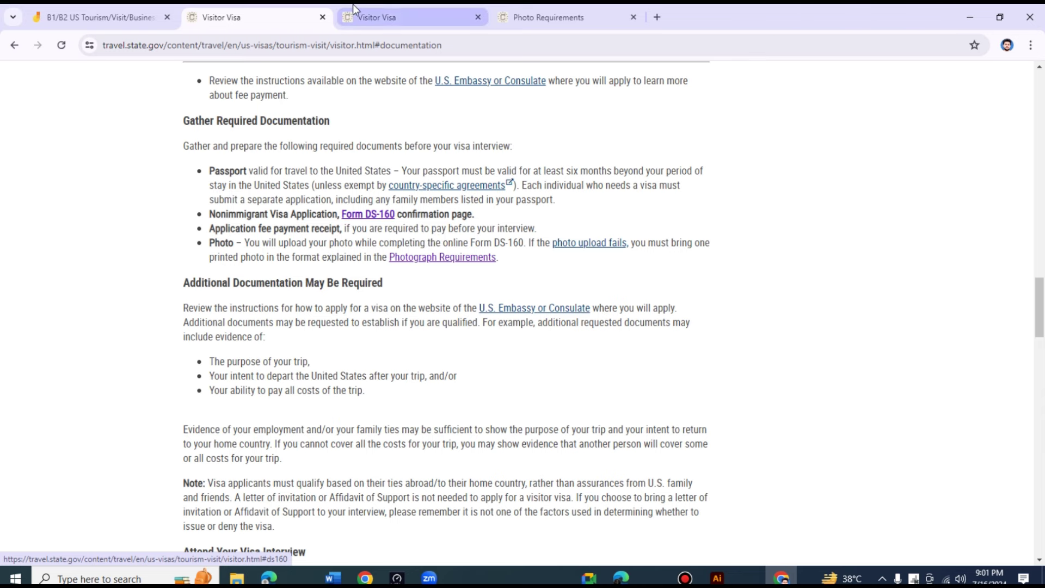
- From the DS-160 information tab, launch the online DS-160 application site
click(387, 15)
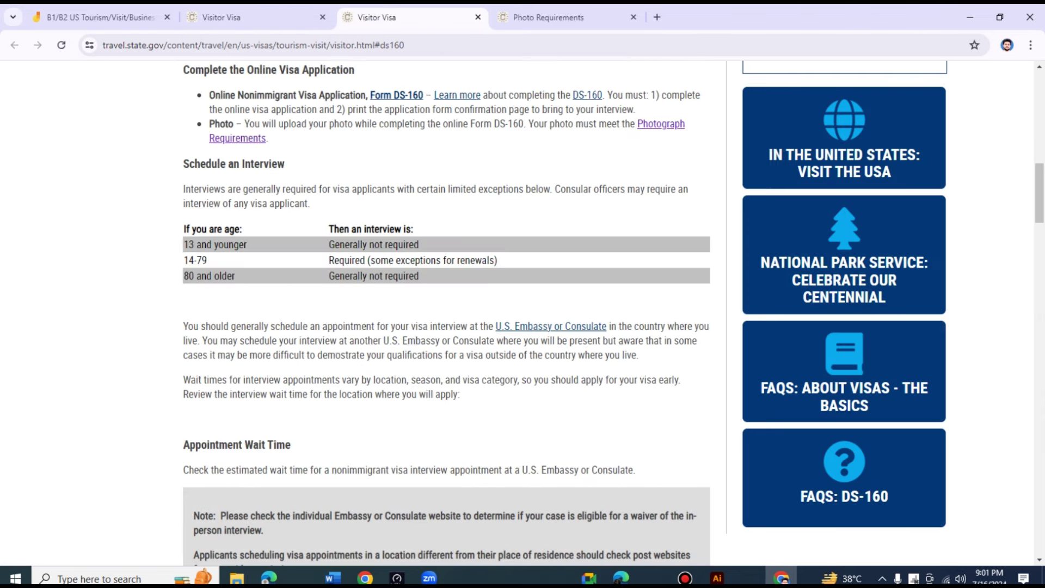
scroll(436, 189, up, 2)
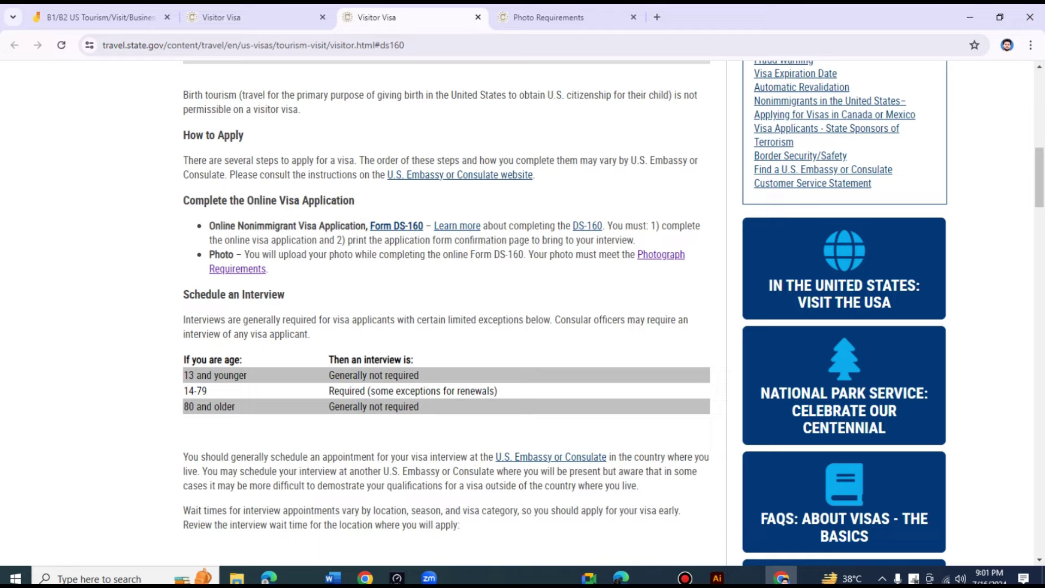
click(588, 226)
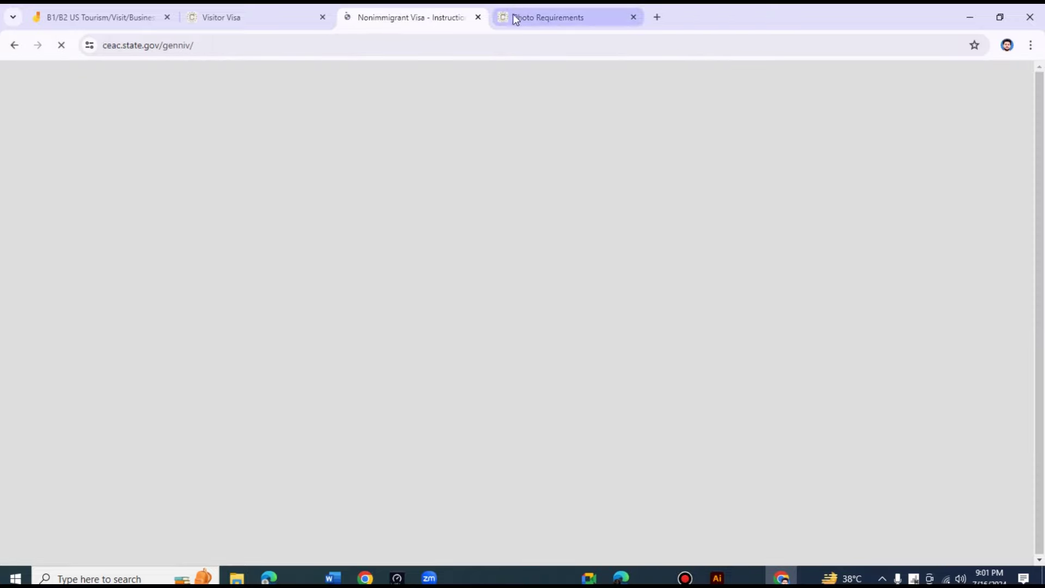
- Review the photo requirements, noting the head size in millimetres, then return to the DS-160 start page
click(553, 16)
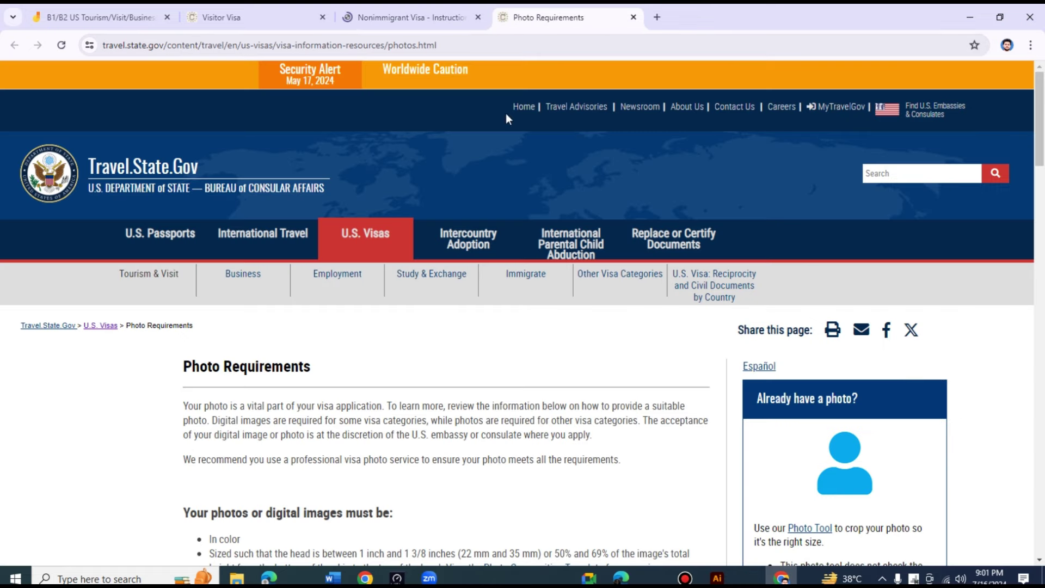
scroll(405, 362, down, 8)
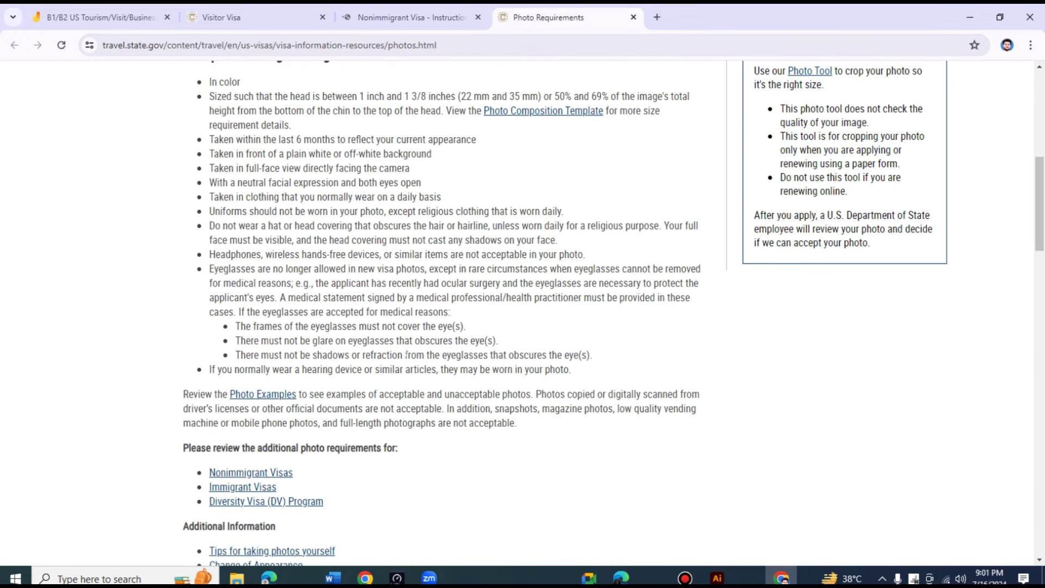
scroll(405, 354, up, 2)
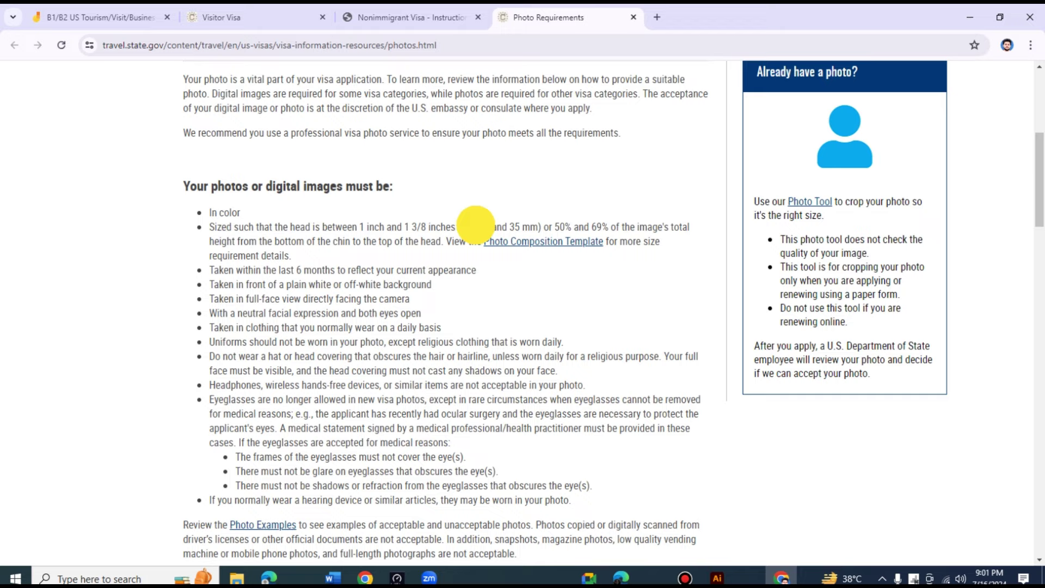
drag(459, 226, 539, 229)
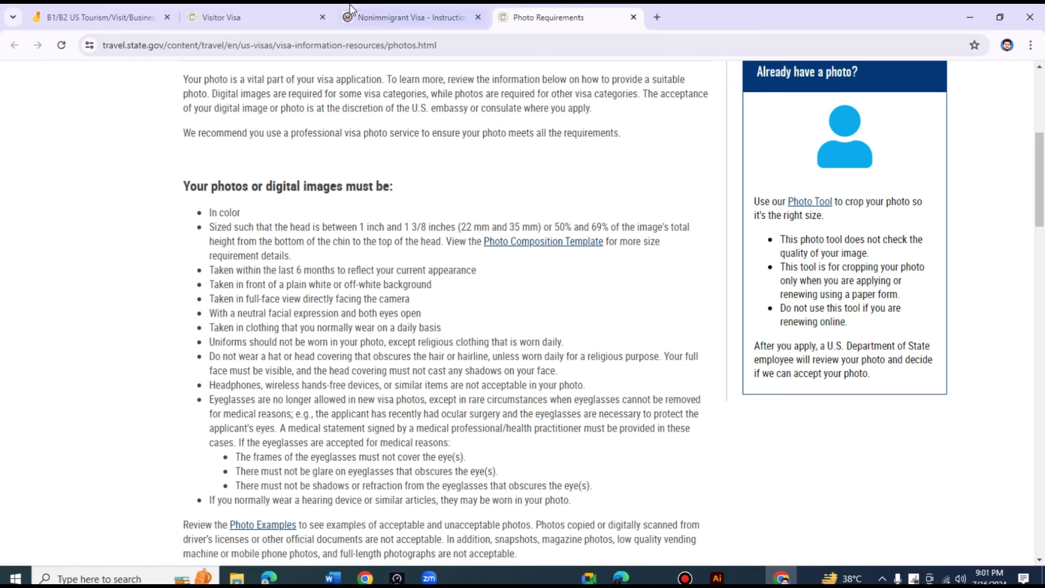
click(387, 17)
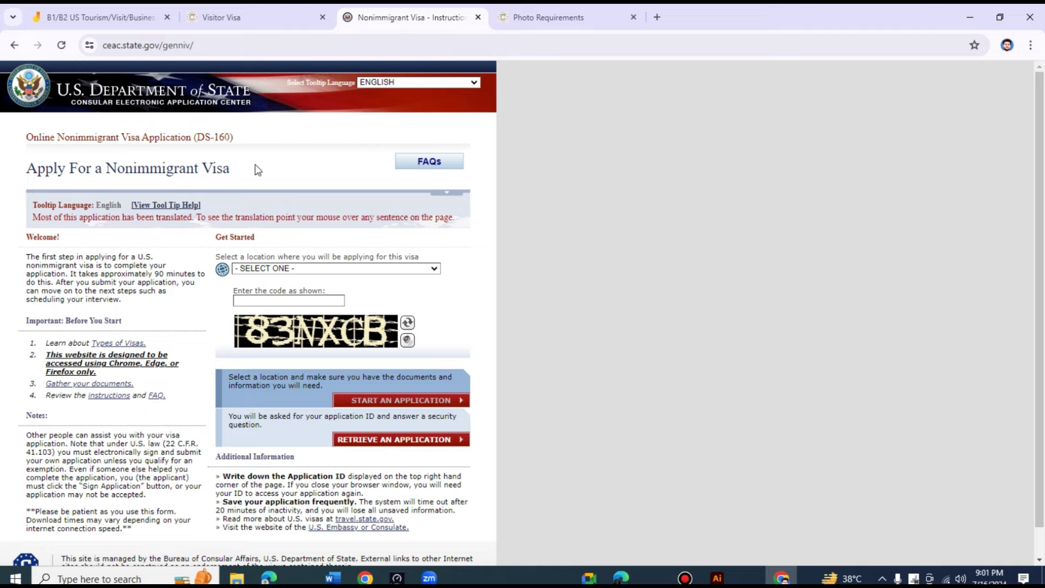
- Select PAKISTAN, ISLAMABAD as the application location
click(327, 269)
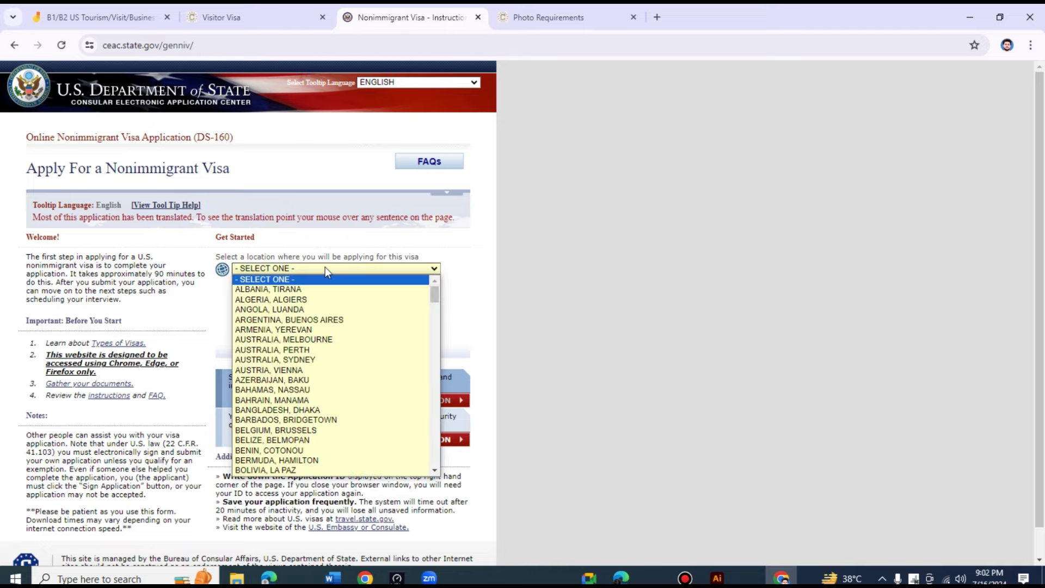
click(326, 268)
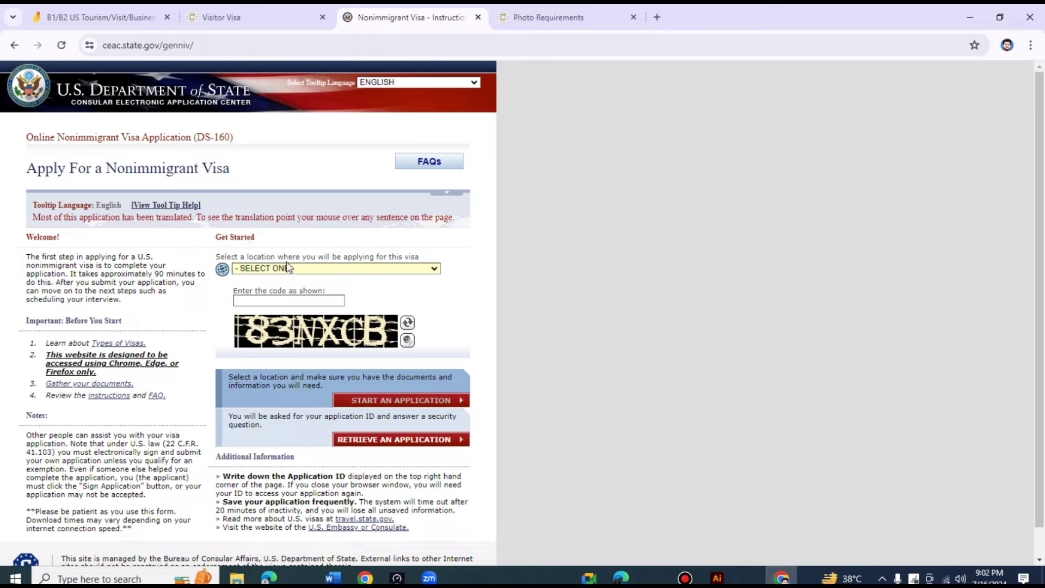
click(347, 270)
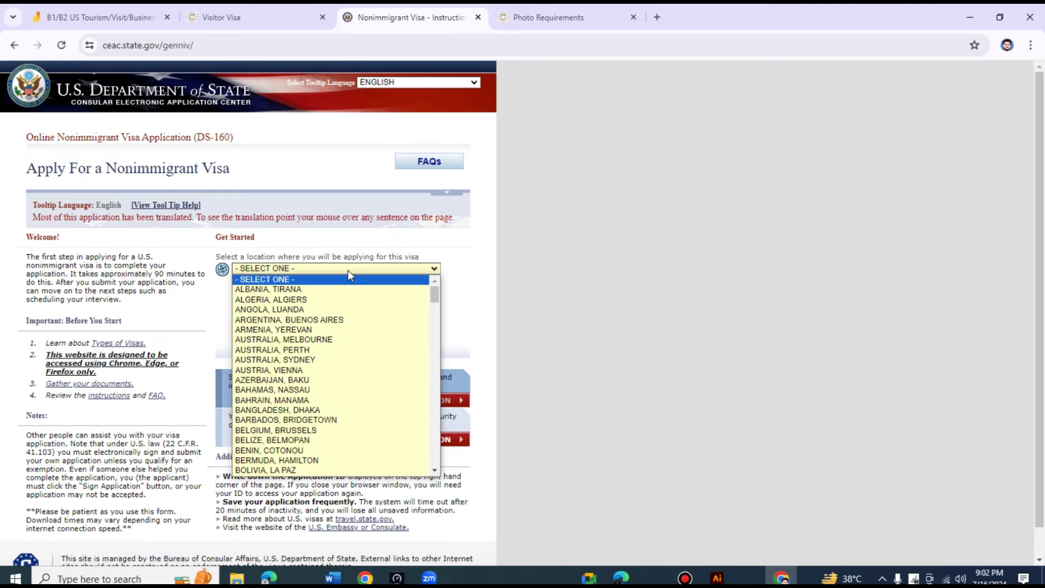
key(p)
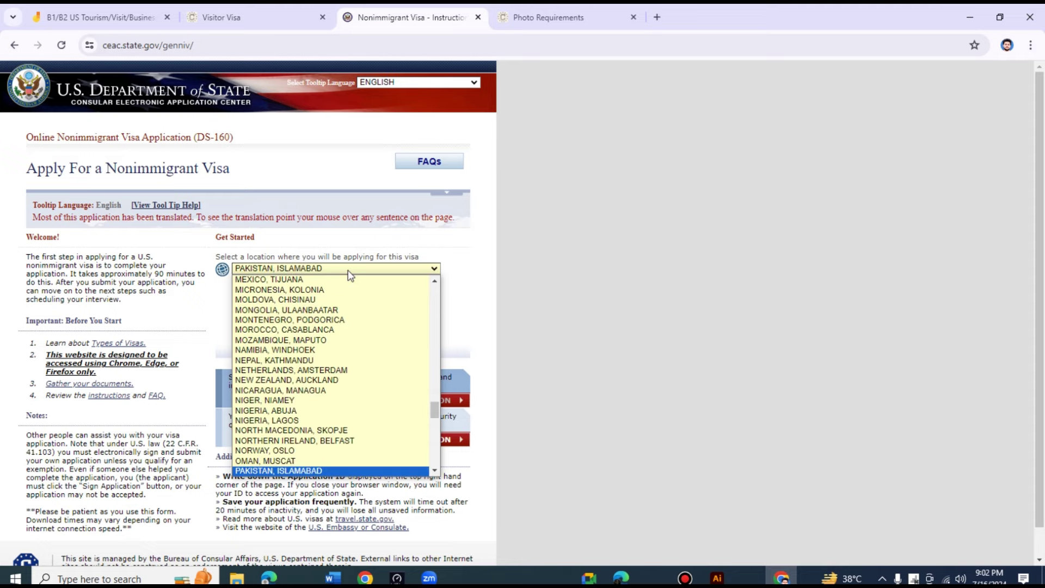
click(322, 471)
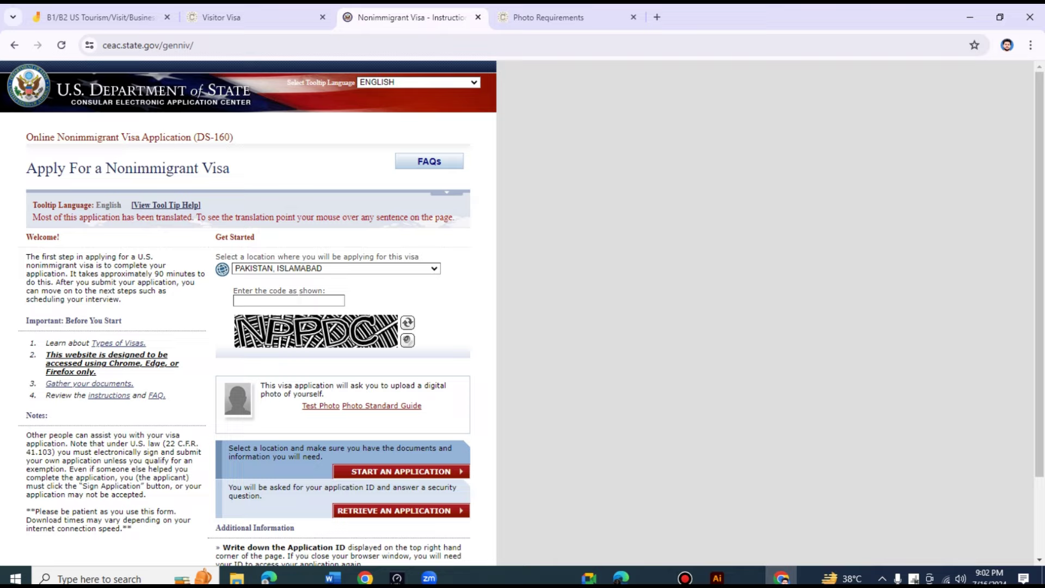
- Enter the verification code and start a new DS-160 application
click(289, 300)
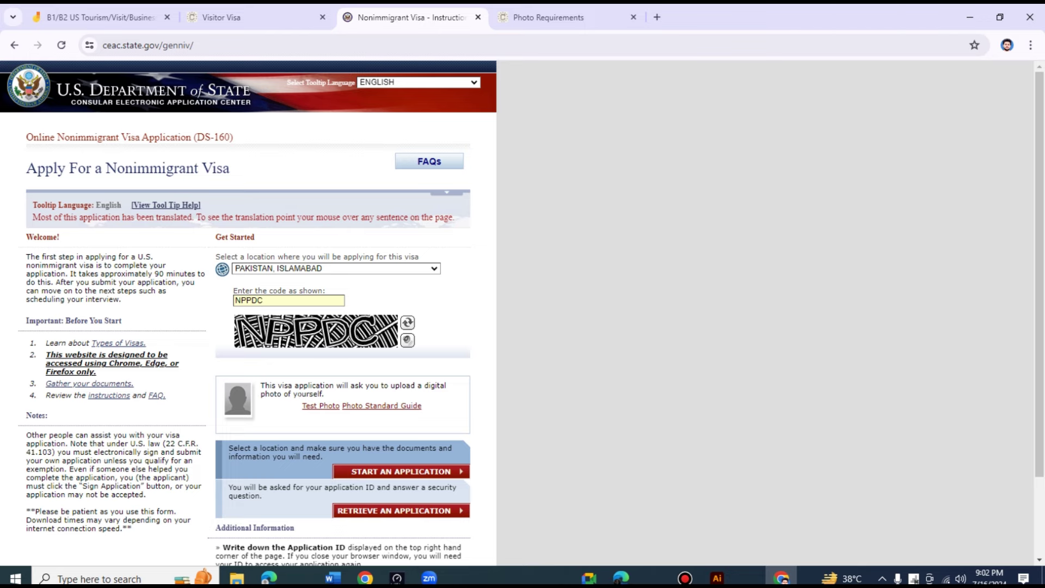
scroll(349, 382, down, 1)
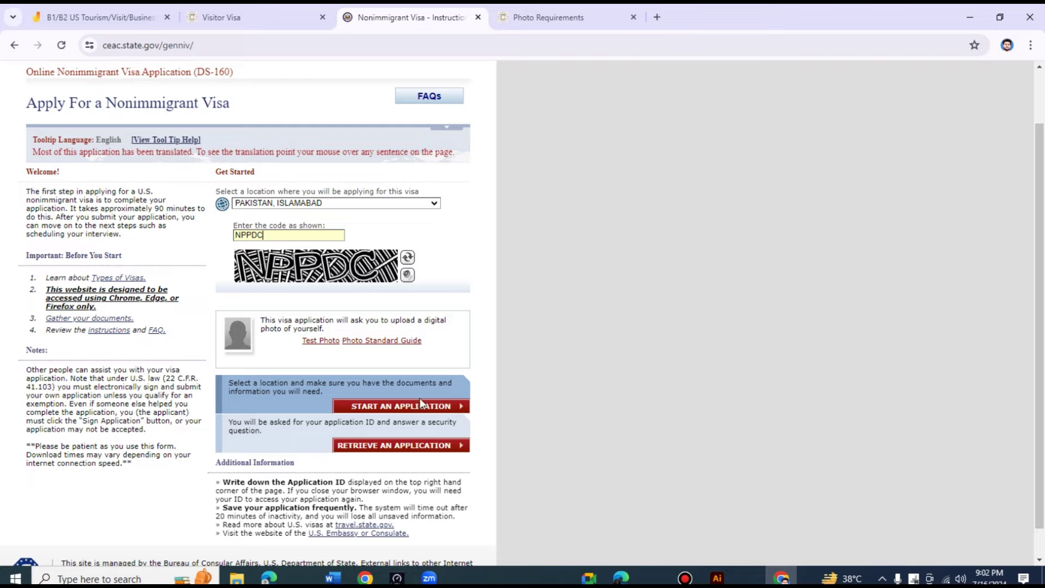
click(401, 409)
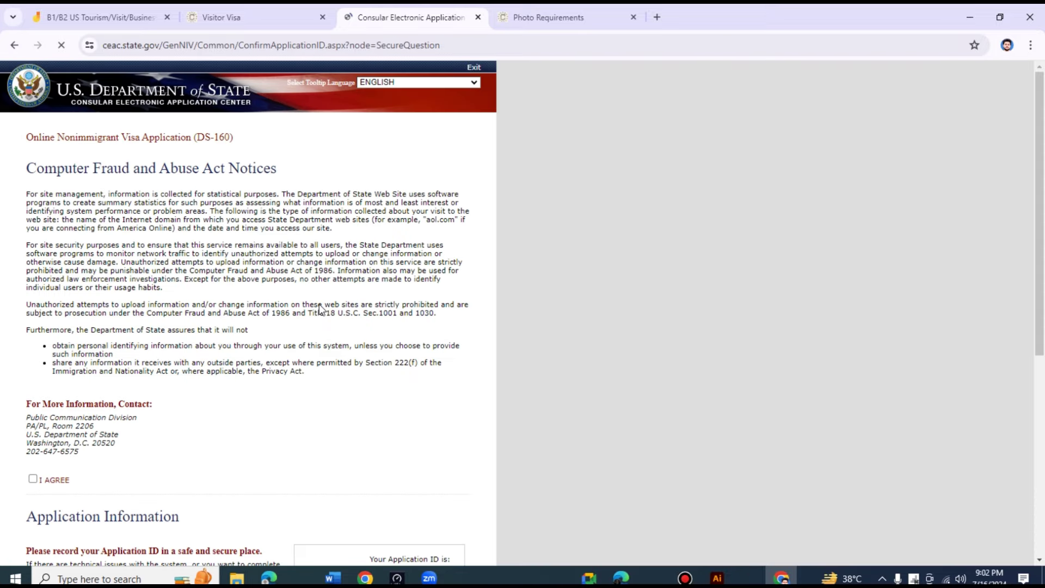
- Accept the fraud notice, enter the security question answer, and continue to Personal Information 1
scroll(101, 240, down, 1)
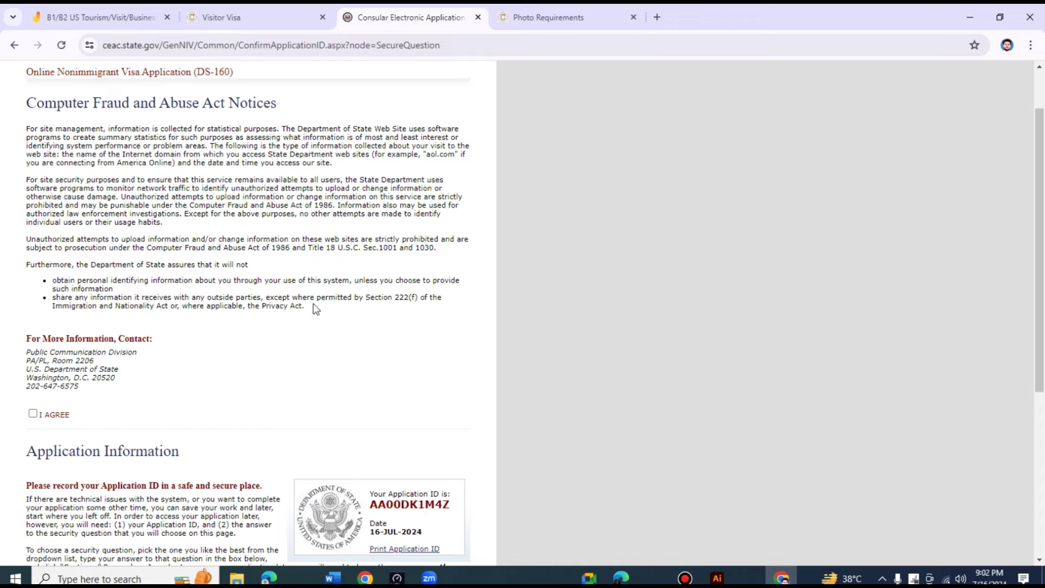
scroll(287, 327, down, 3)
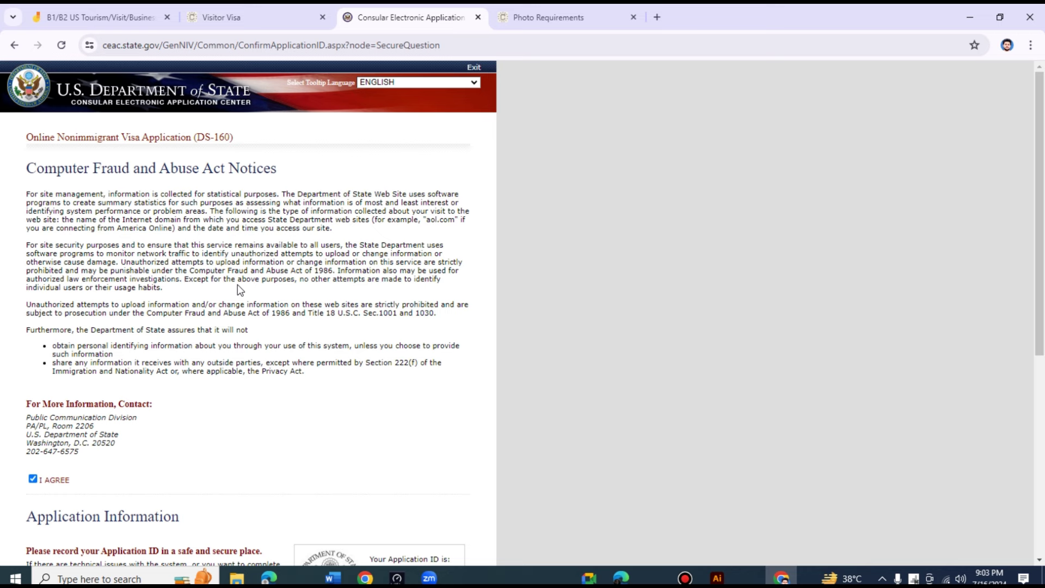
scroll(237, 284, down, 8)
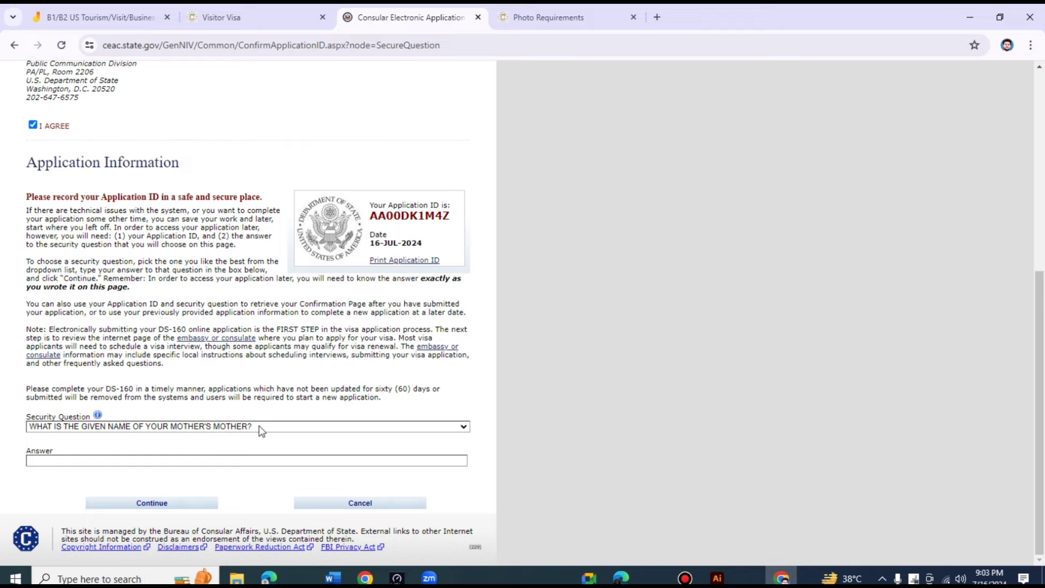
click(187, 460)
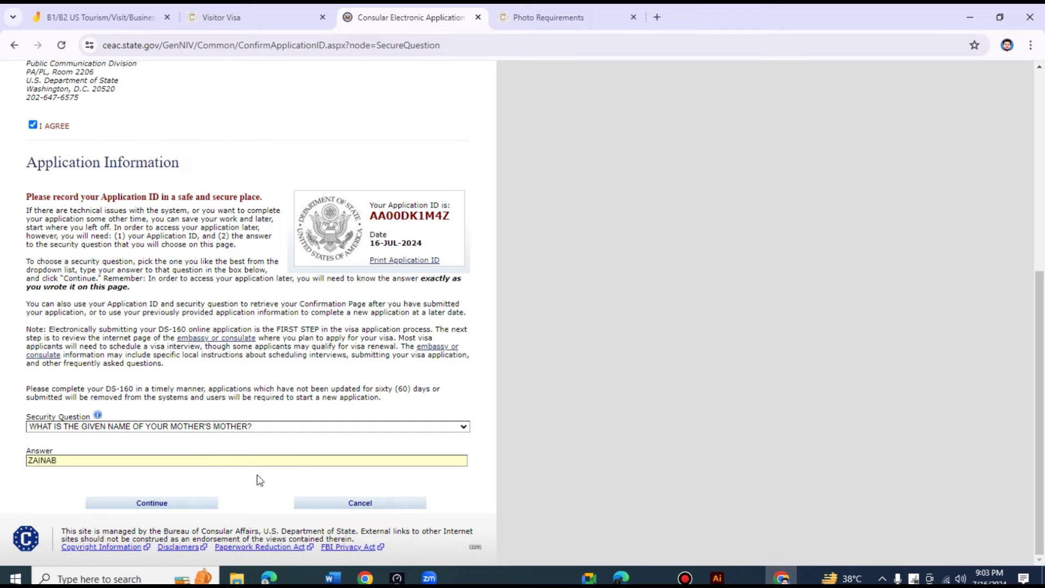
click(181, 505)
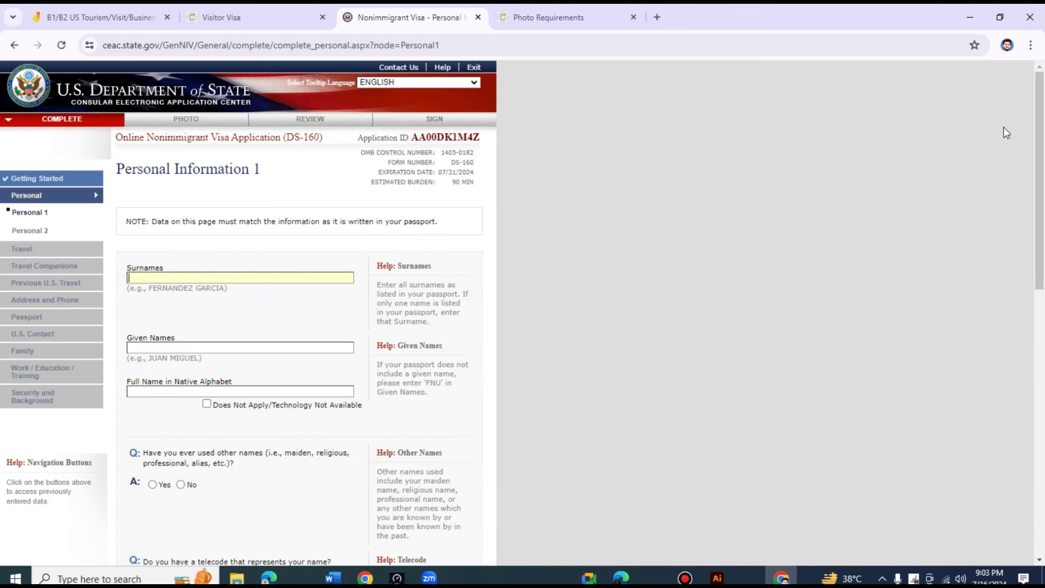
- Raise Chrome's page zoom step by step to 175%
click(1031, 46)
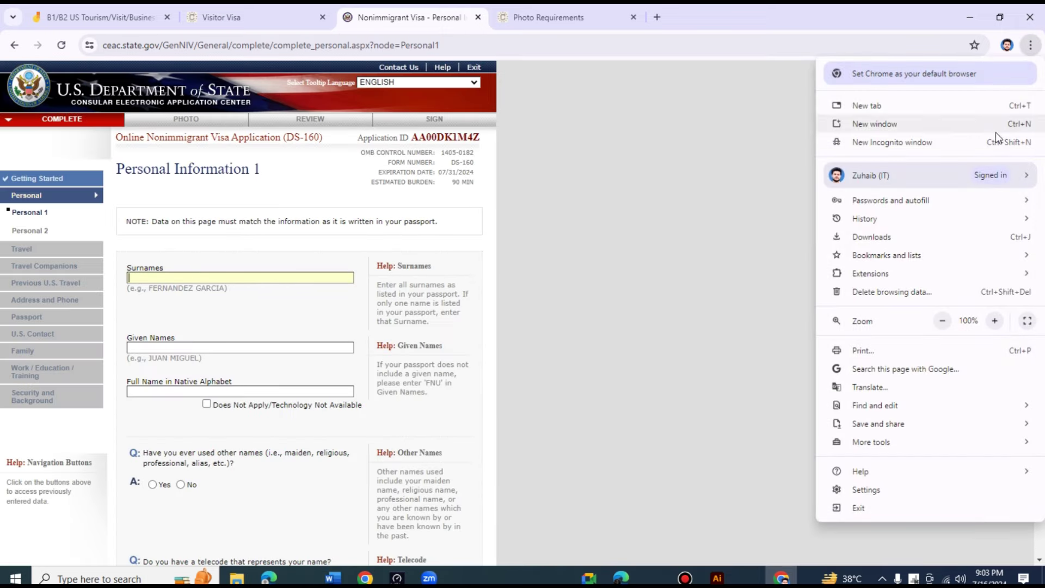
click(995, 321)
click(994, 321)
click(995, 321)
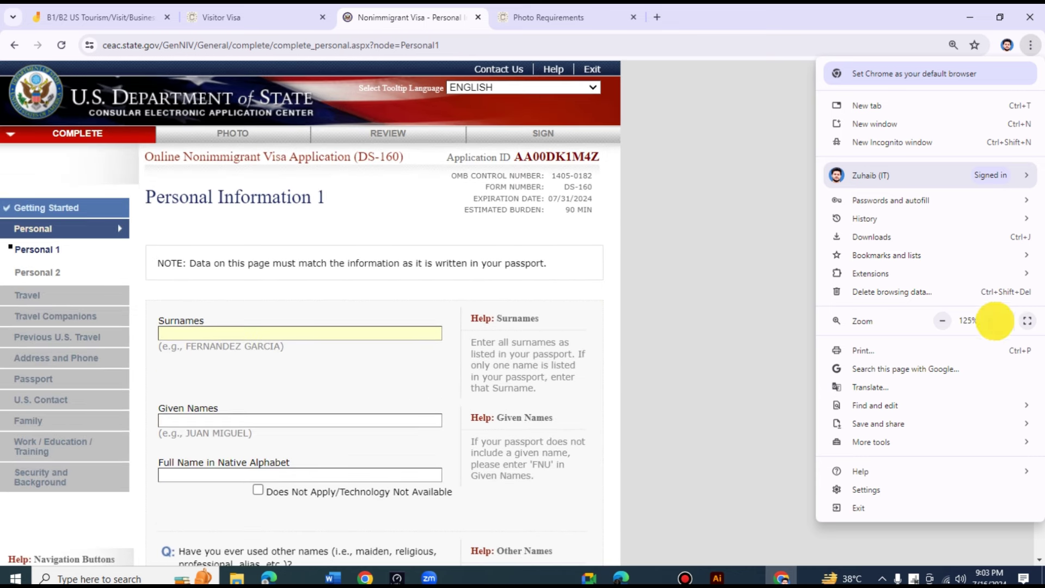
click(775, 240)
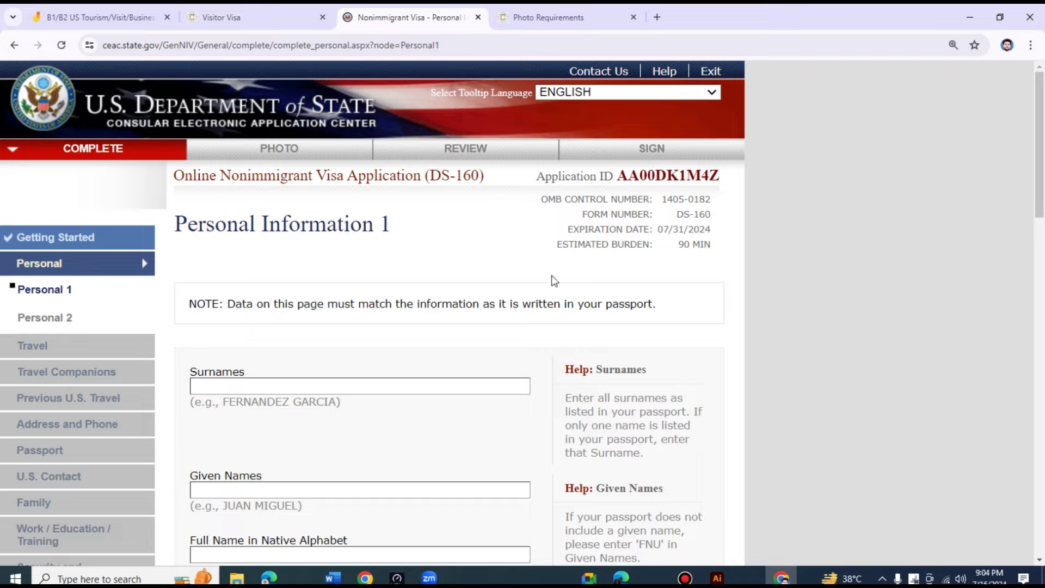
scroll(501, 289, down, 10)
scroll(506, 301, down, 11)
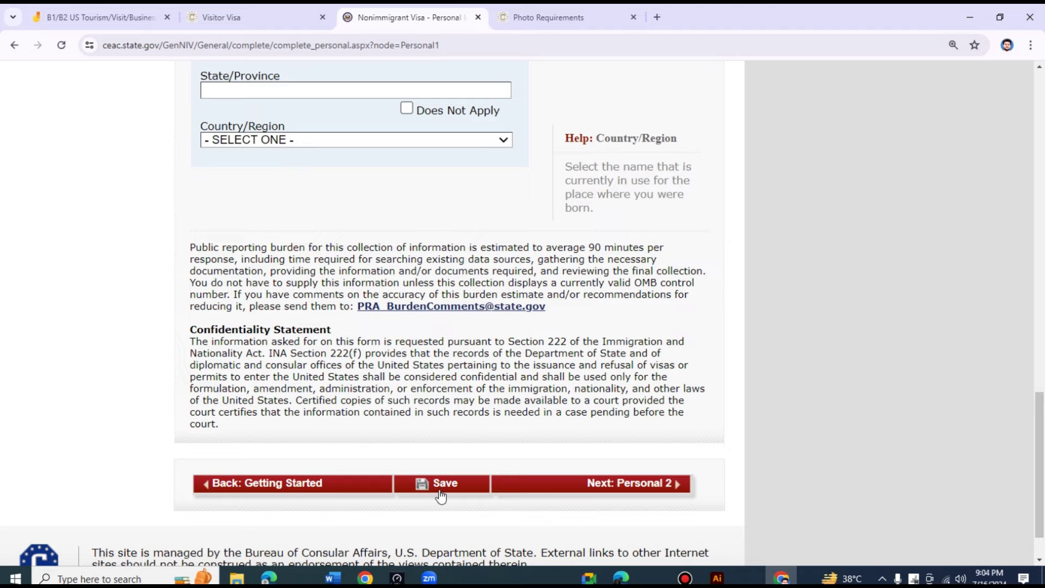
scroll(439, 280, up, 20)
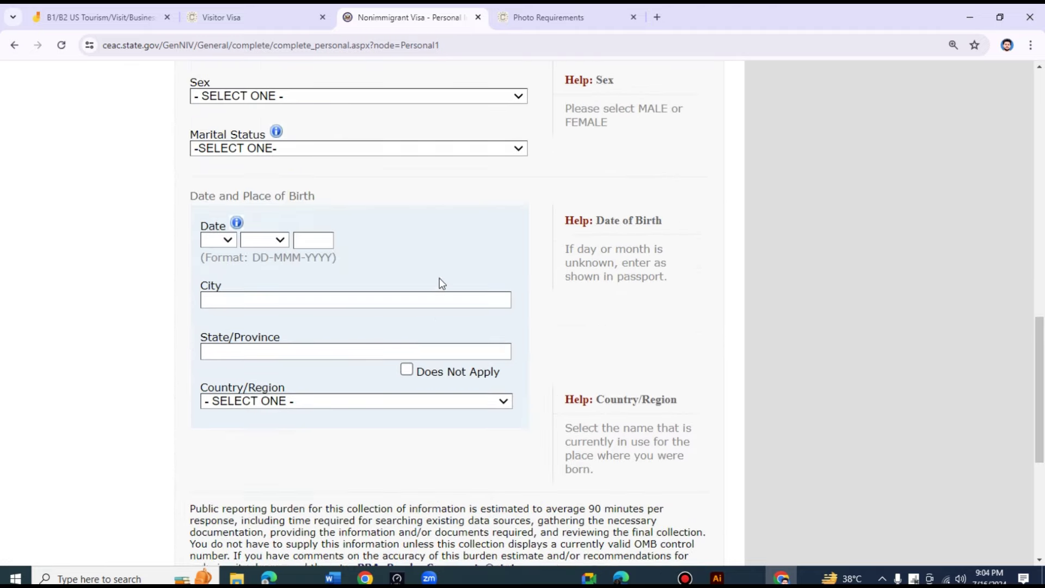
scroll(430, 294, up, 2)
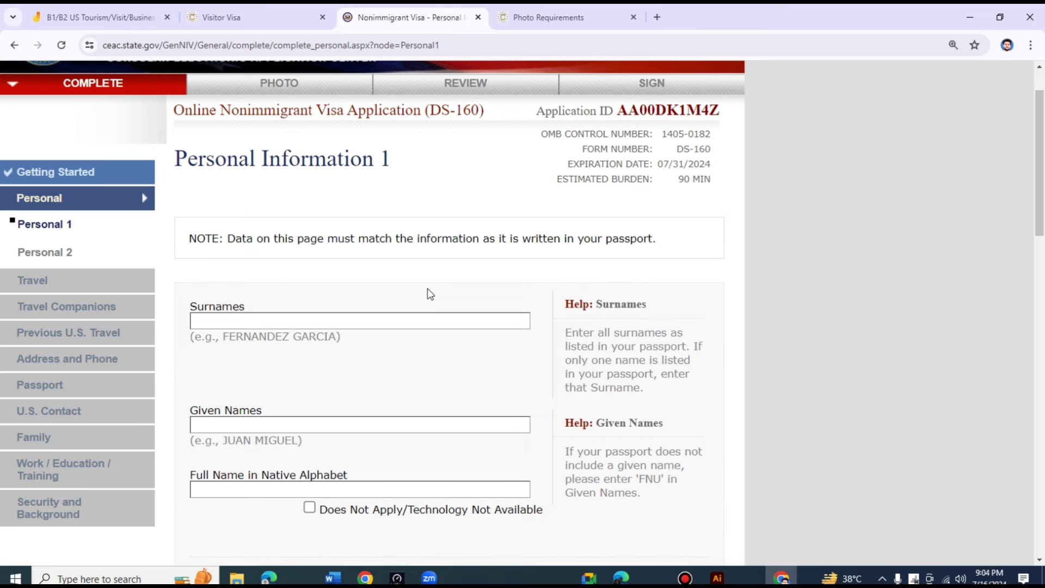
click(1030, 44)
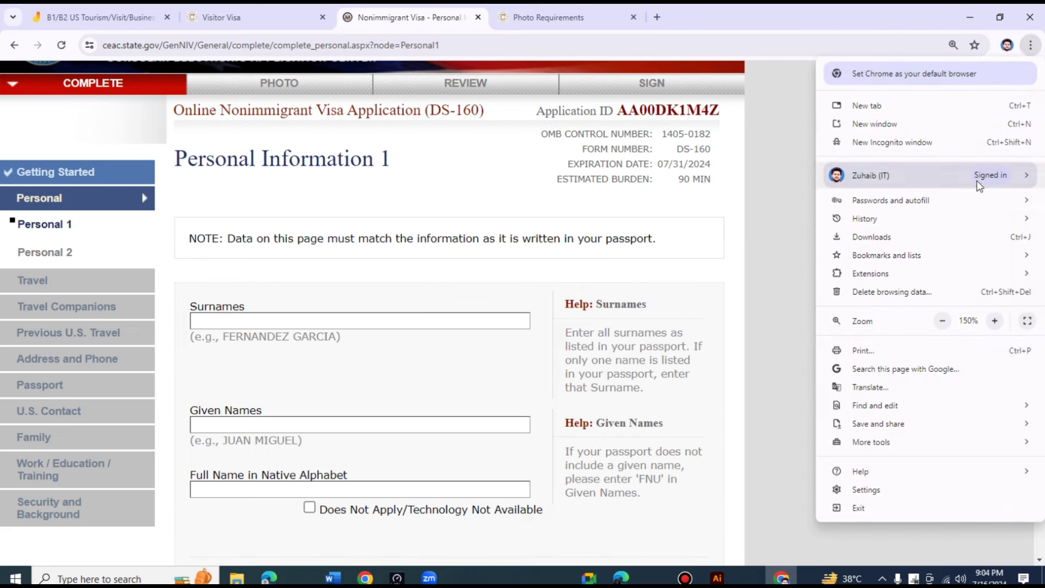
click(995, 321)
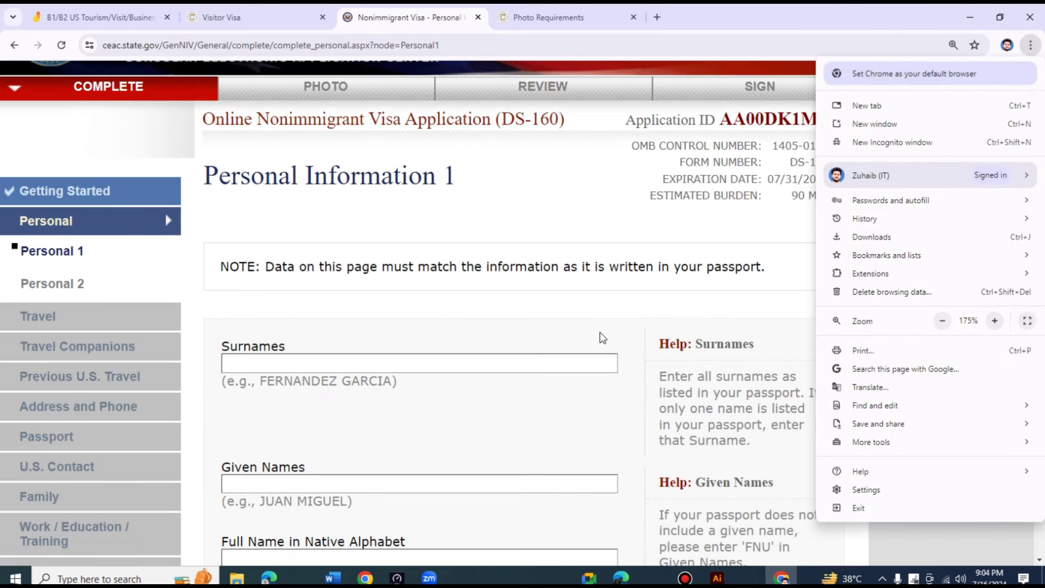
click(546, 233)
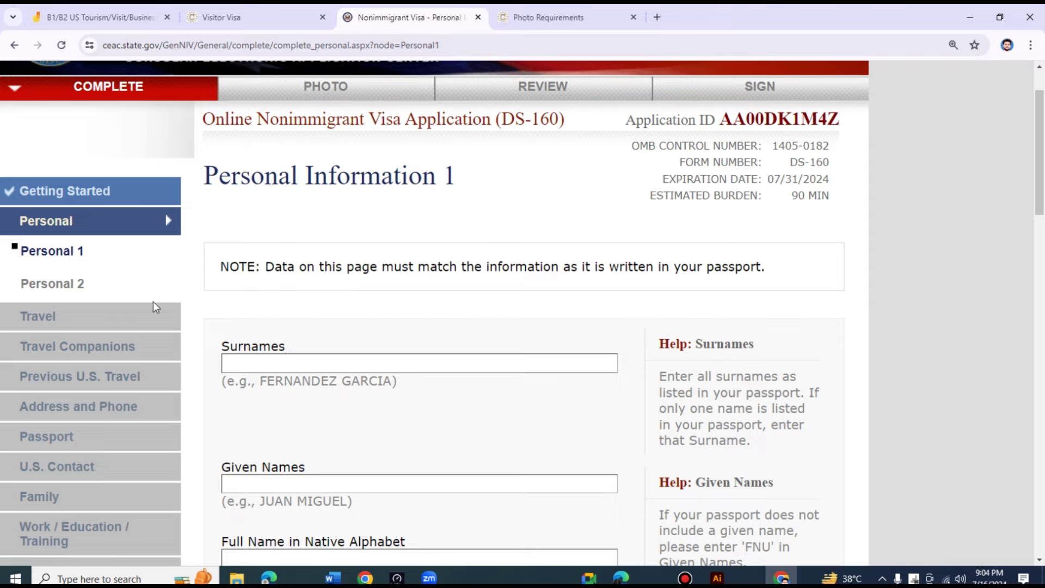
- Scroll through the Personal Information 1 form to review its fields
drag(1038, 129, 1039, 145)
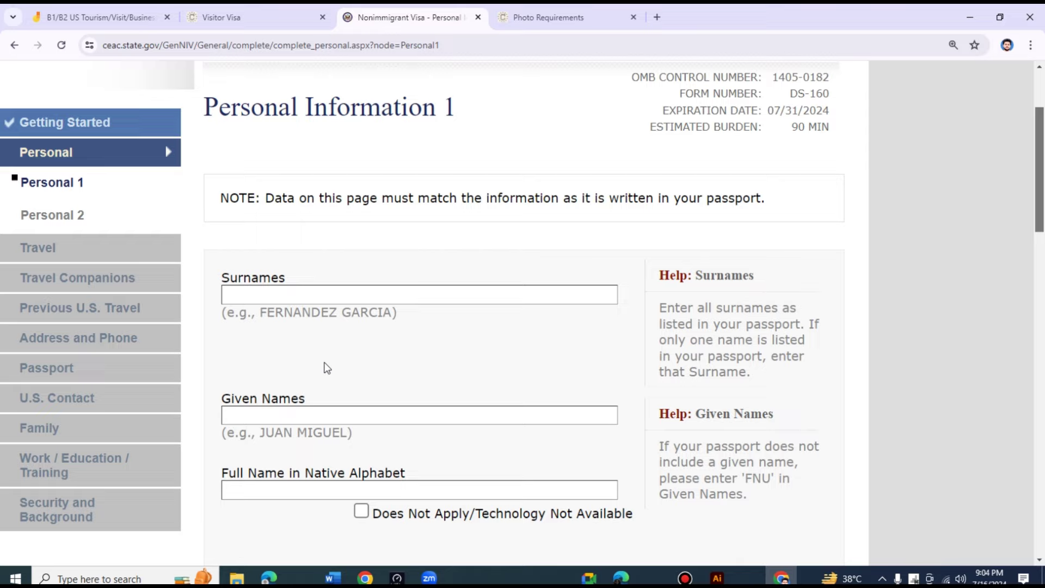
scroll(81, 254, down, 1)
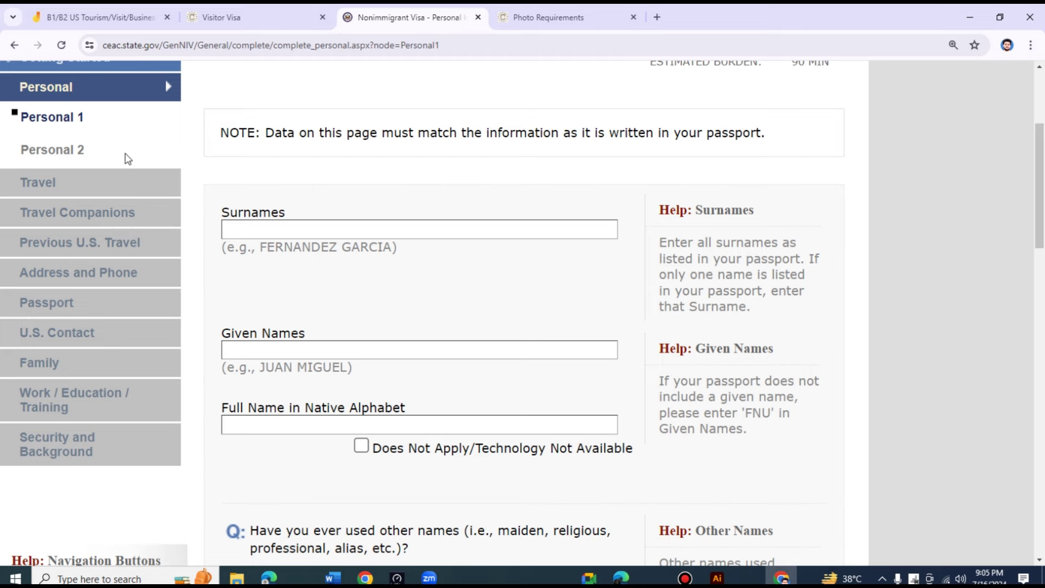
scroll(128, 159, down, 1)
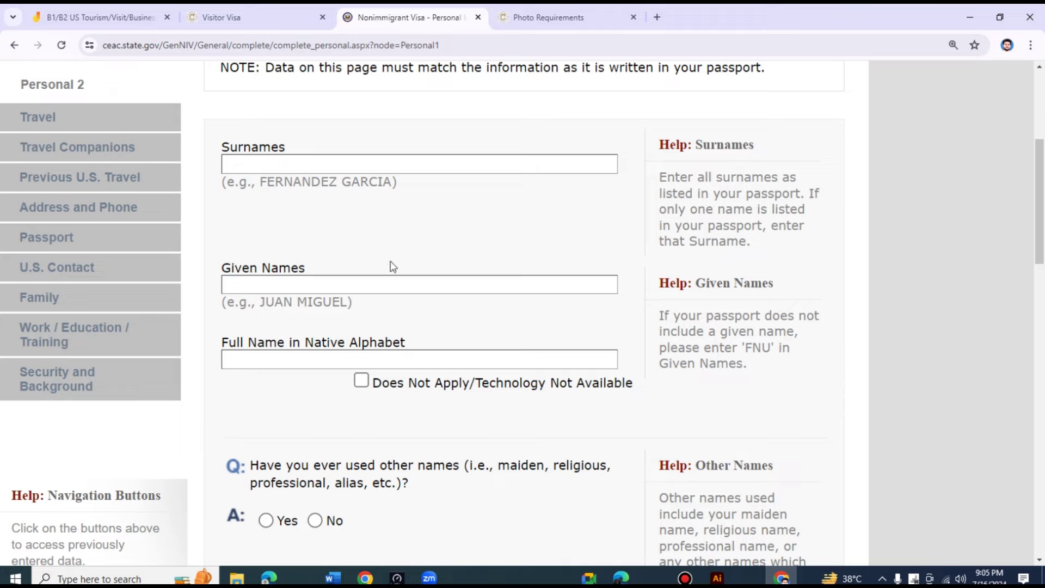
scroll(54, 148, up, 1)
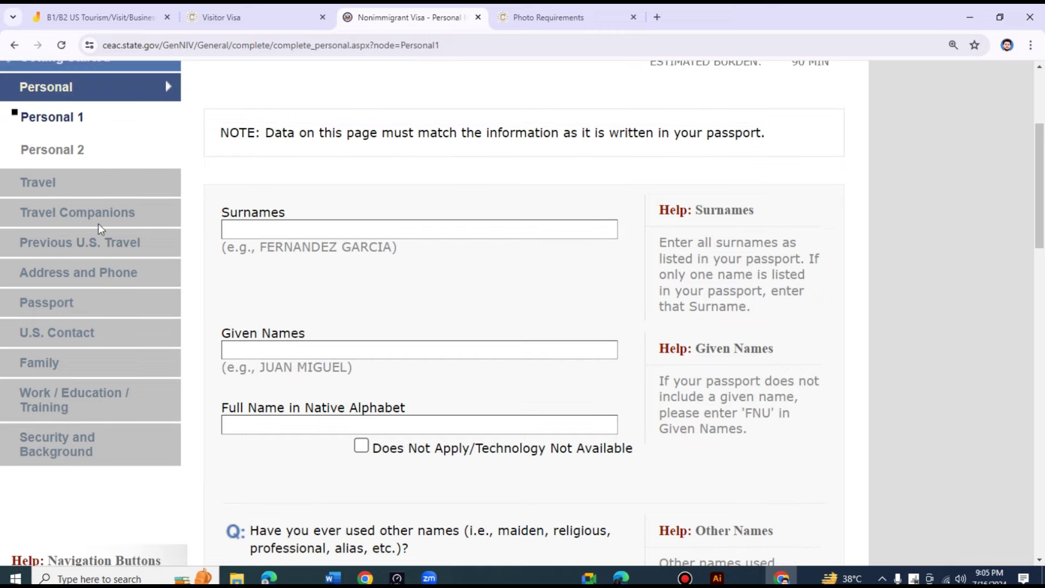
scroll(73, 205, down, 1)
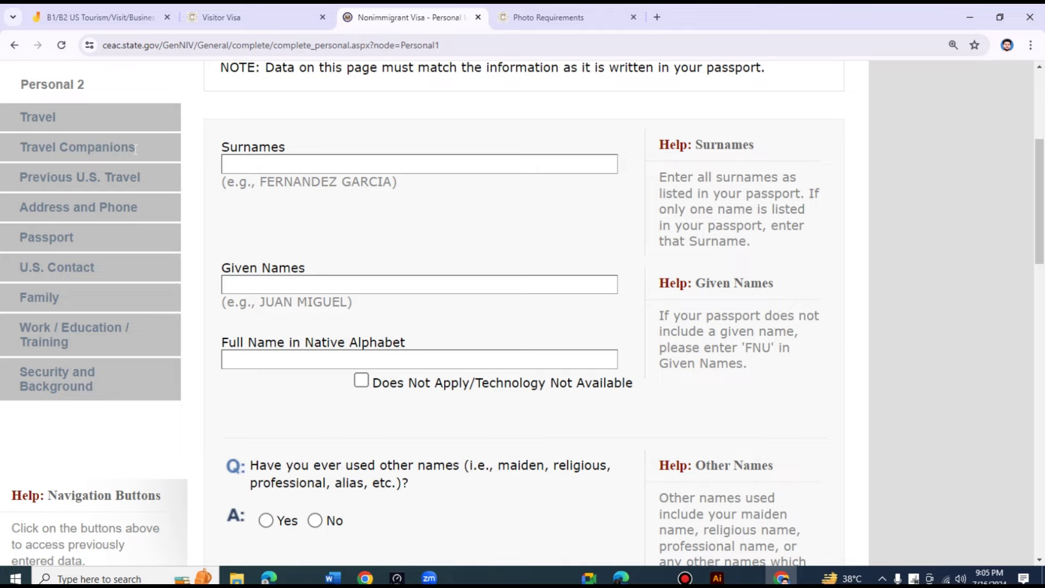
scroll(135, 149, up, 1)
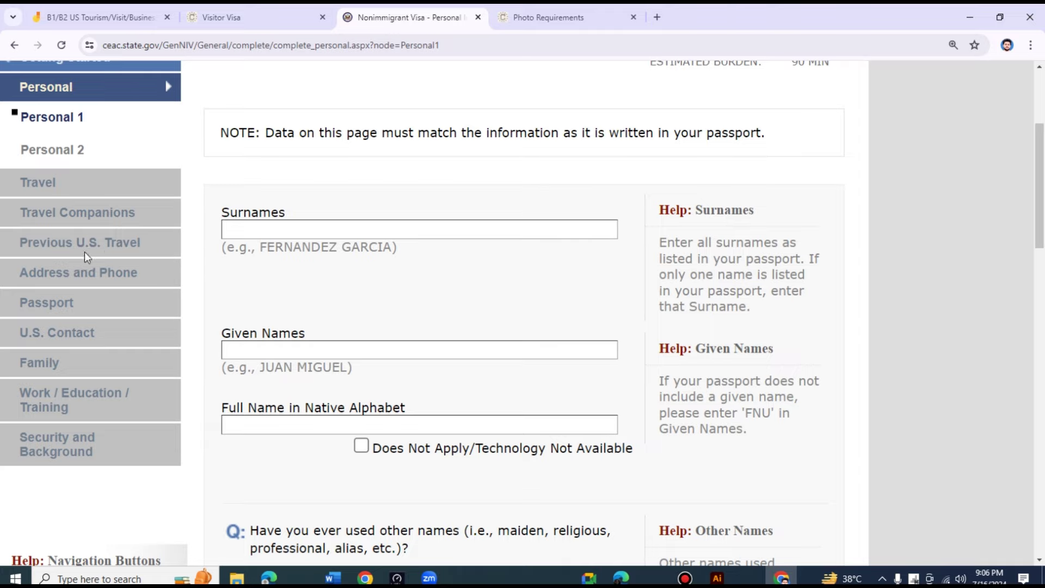
scroll(128, 243, down, 1)
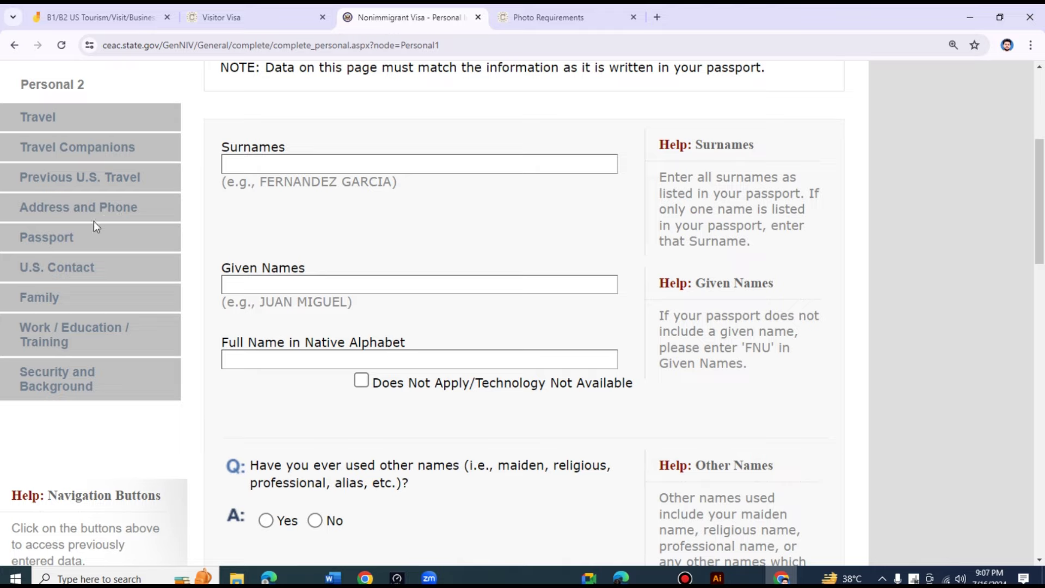
scroll(78, 241, down, 1)
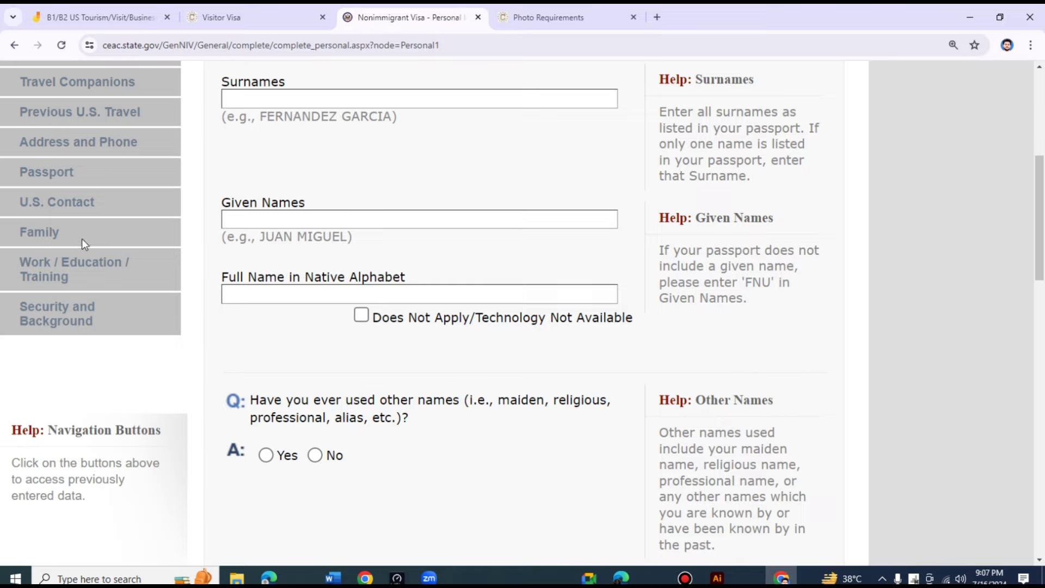
scroll(96, 240, down, 1)
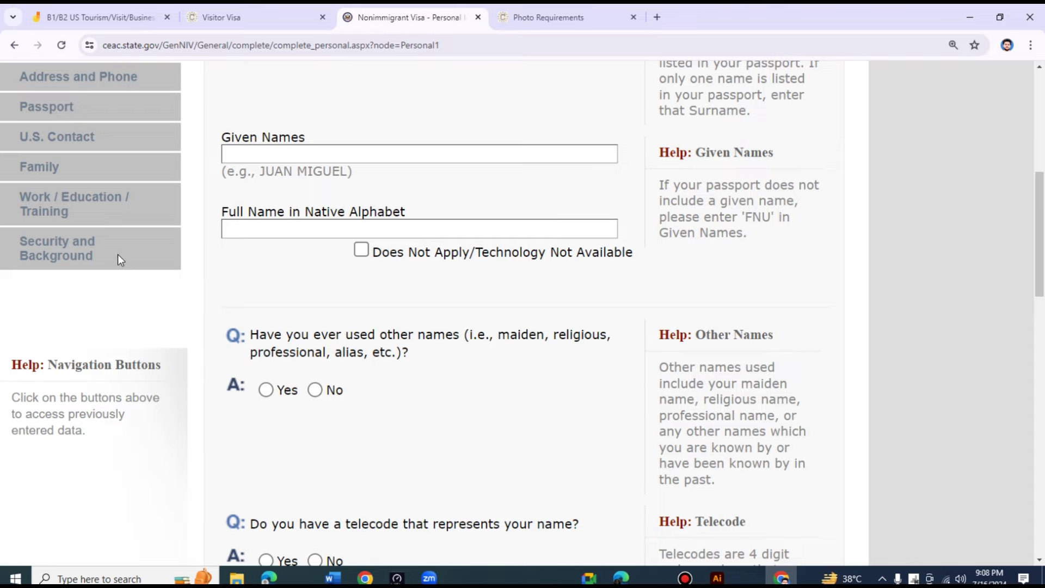
scroll(852, 206, up, 7)
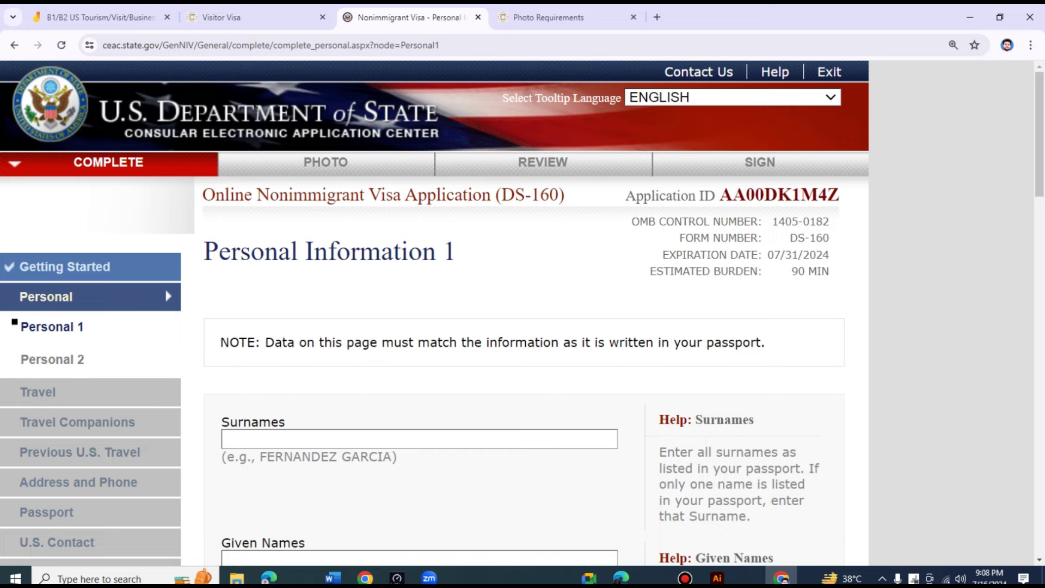
- Zoom the form to 200% and put the cursor in the Surnames field
scroll(852, 206, down, 1)
click(1031, 45)
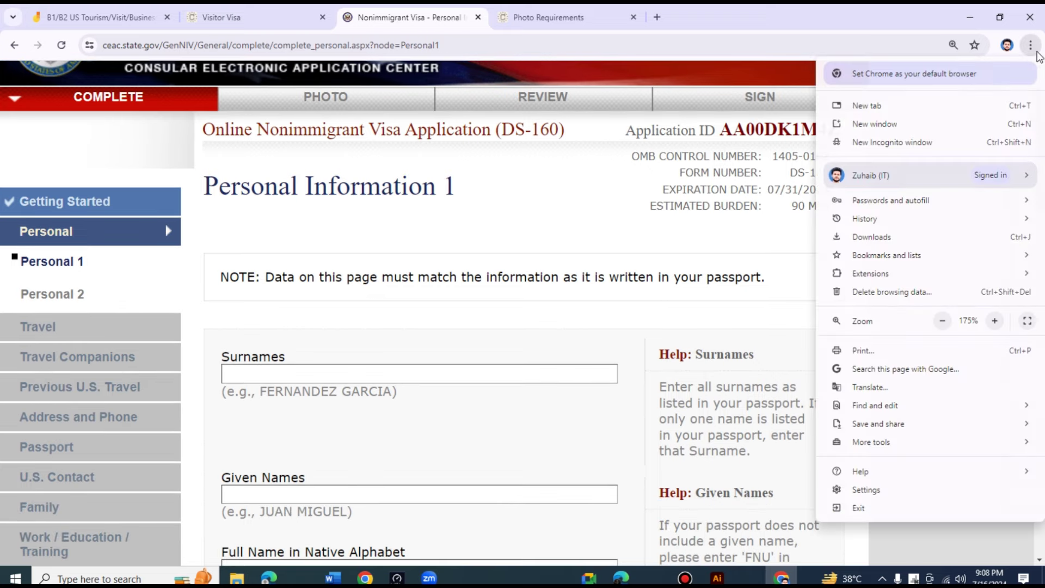
click(994, 320)
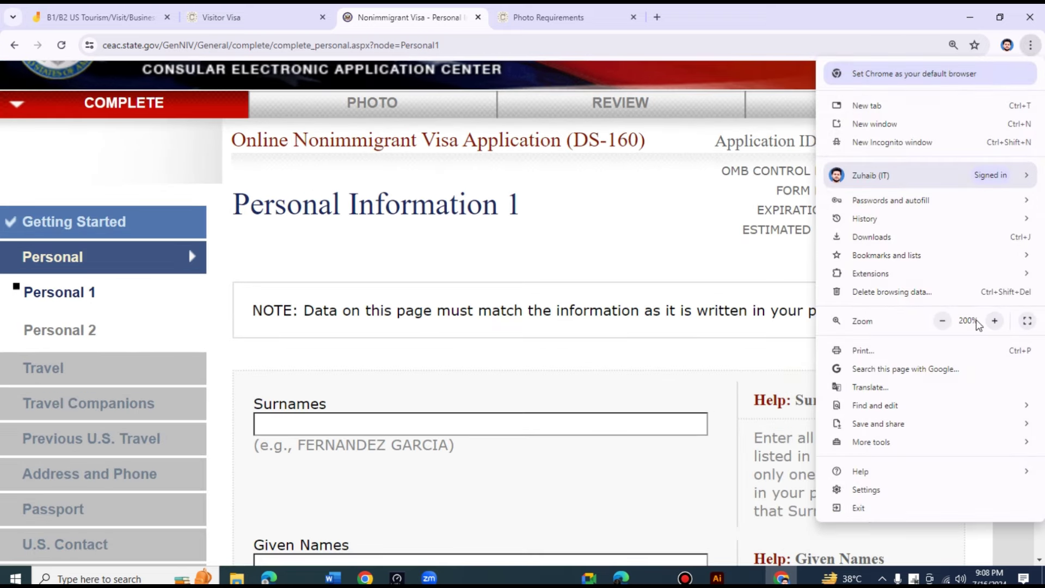
click(625, 233)
scroll(625, 236, down, 3)
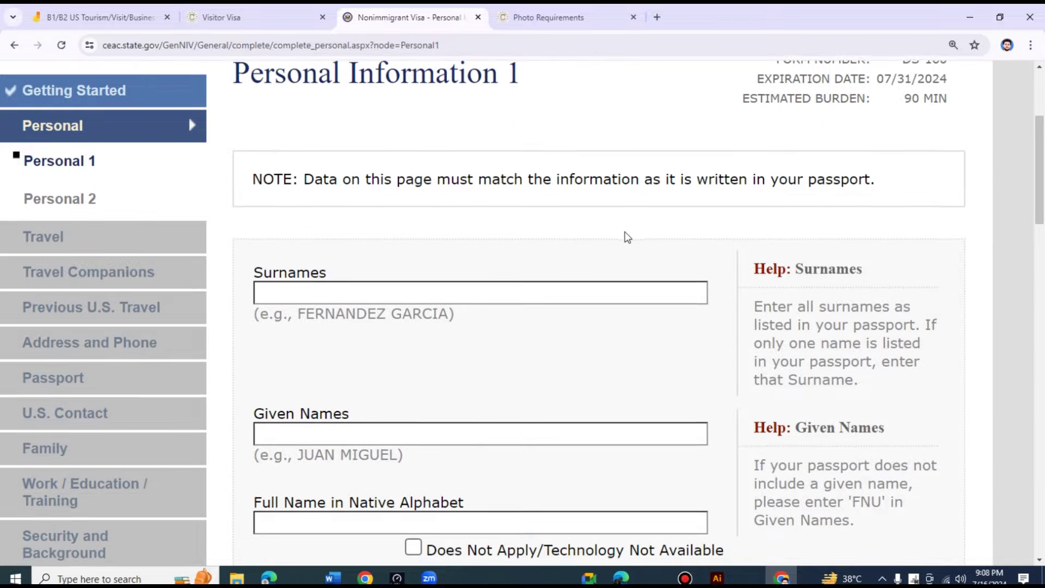
click(561, 228)
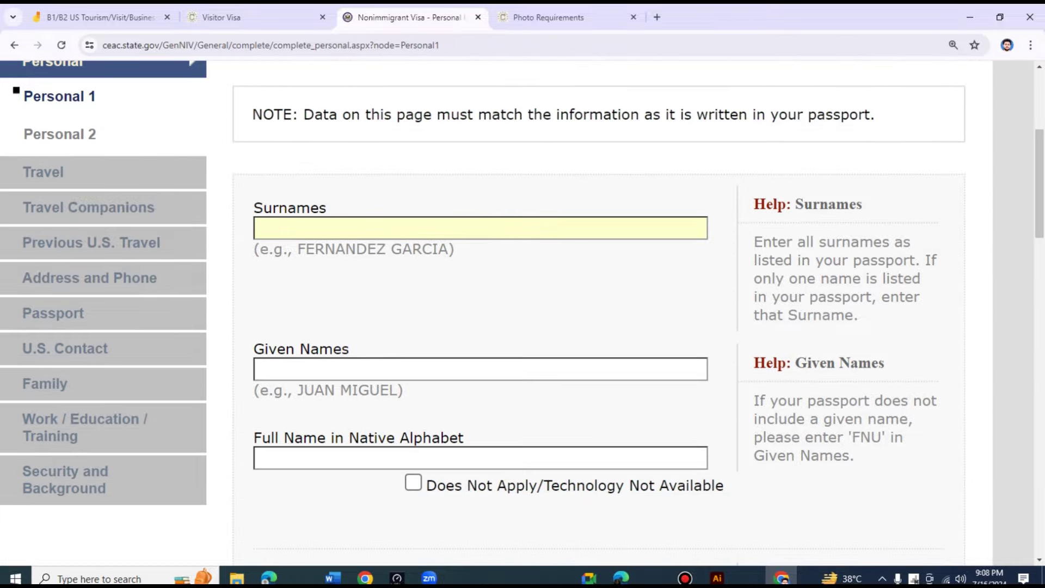
scroll(383, 236, down, 1)
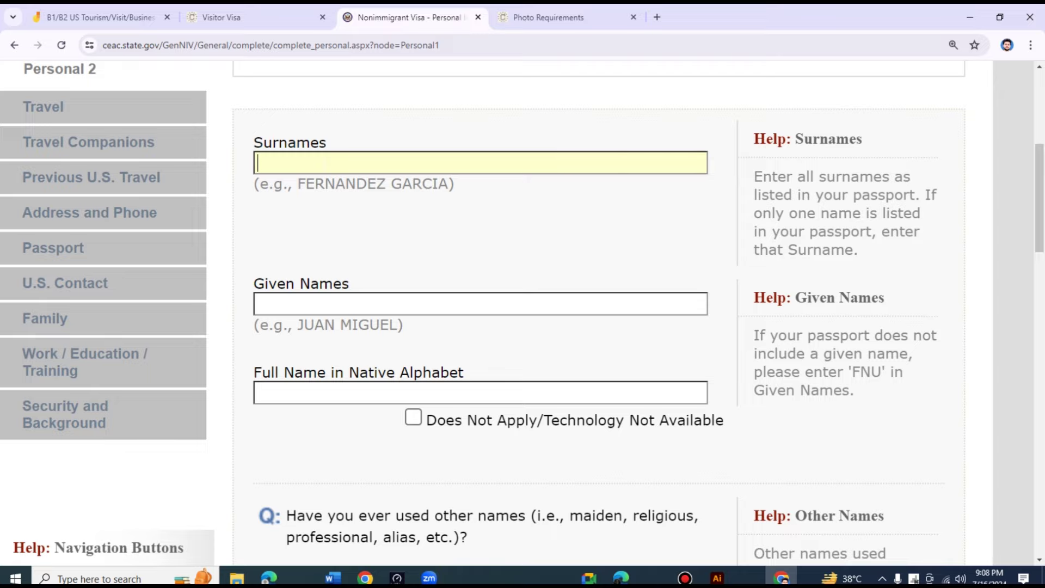
- Enter the applicant's surname, given names and full native-alphabet name
scroll(340, 207, down, 1)
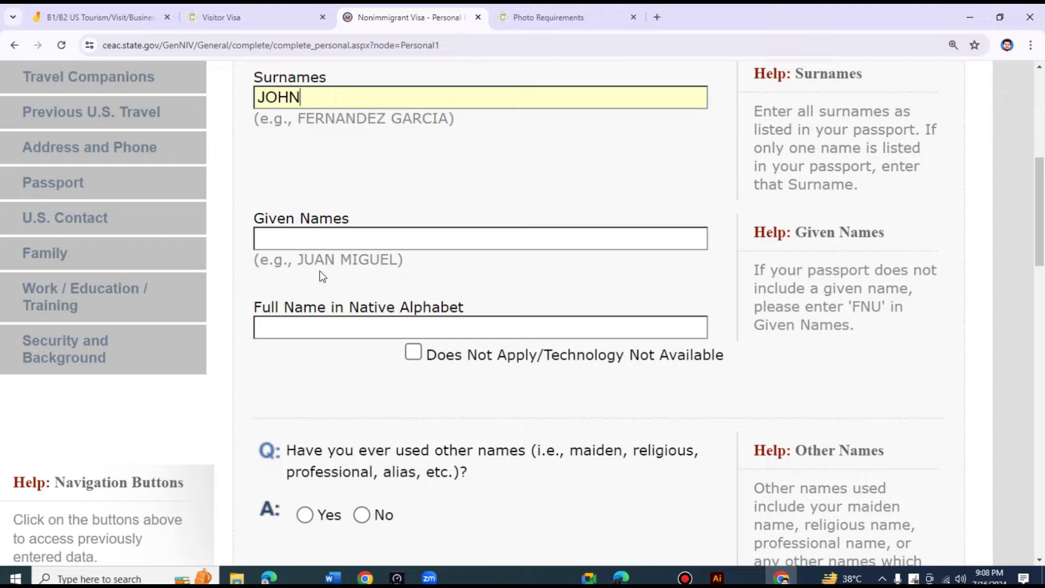
click(357, 231)
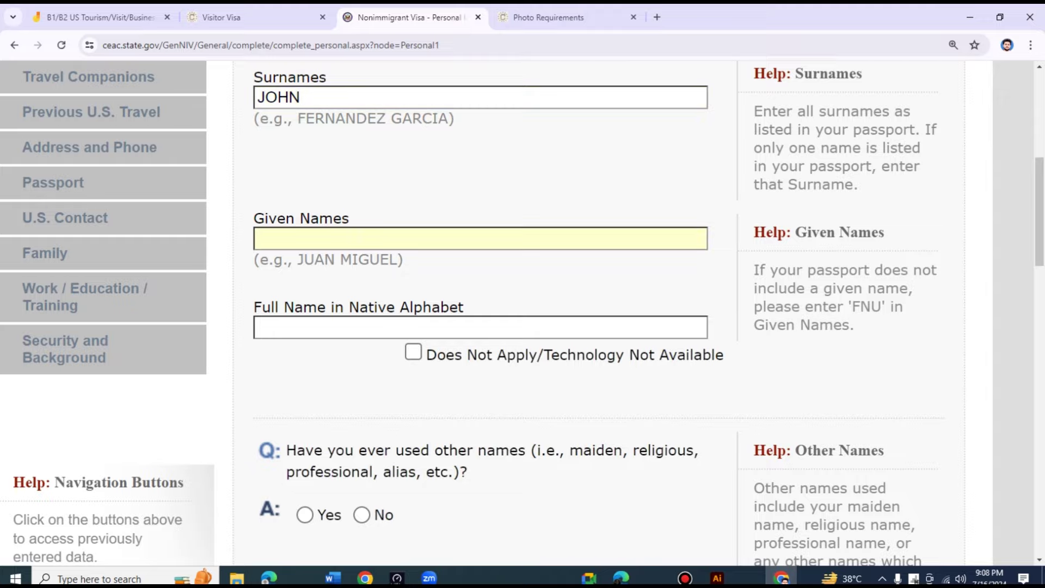
scroll(336, 298, down, 1)
scroll(336, 297, up, 1)
click(341, 329)
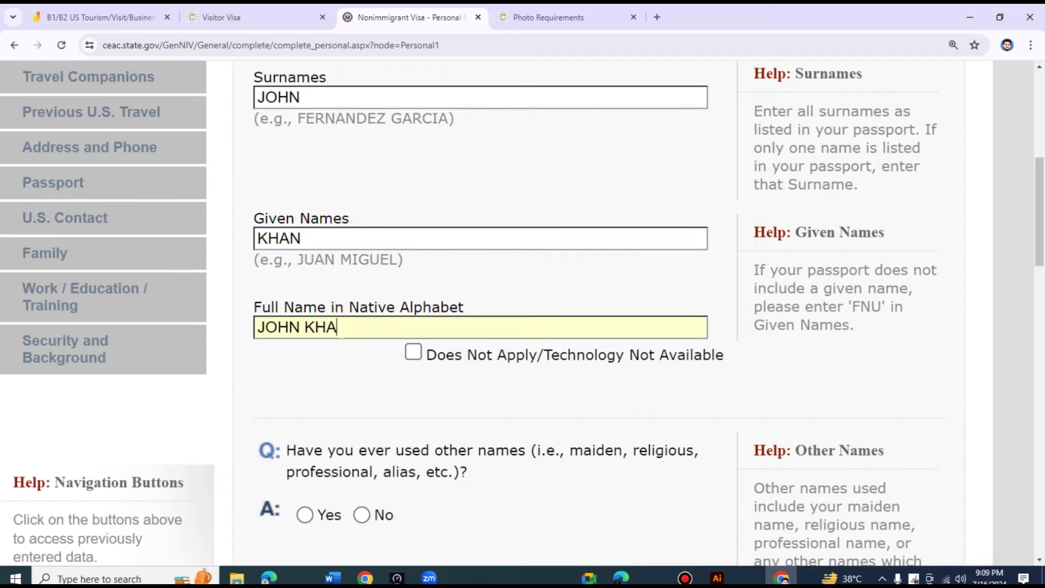
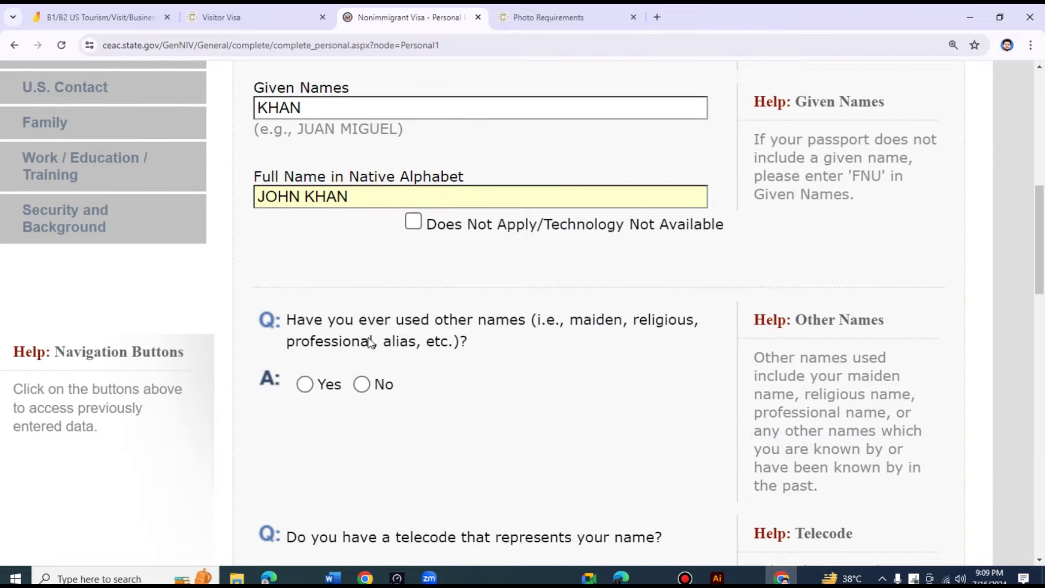
- Answer No to having used other names
click(362, 384)
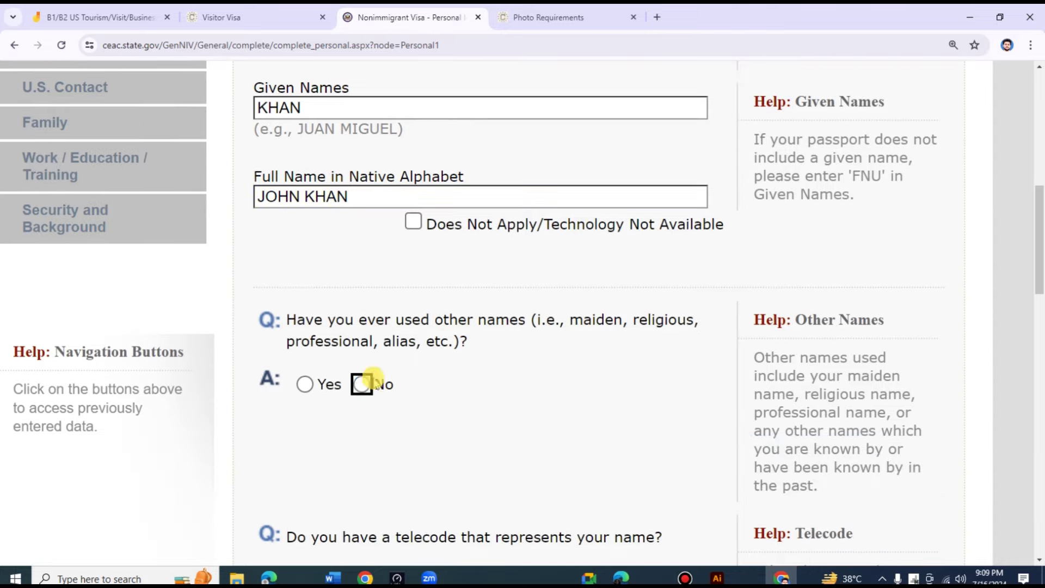
scroll(496, 300, down, 3)
scroll(495, 300, up, 2)
scroll(497, 302, up, 1)
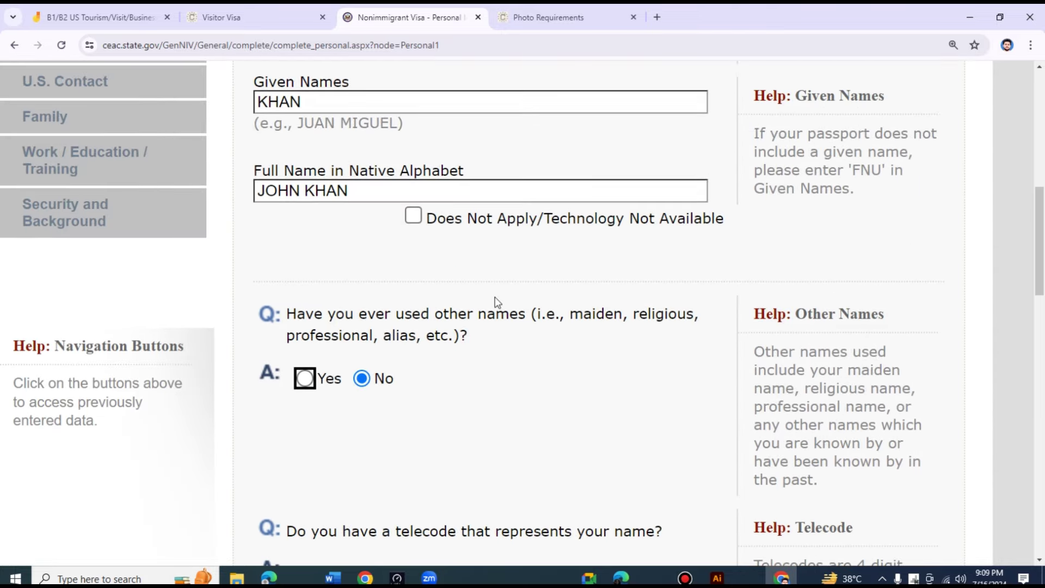
scroll(495, 298, up, 1)
scroll(492, 302, down, 2)
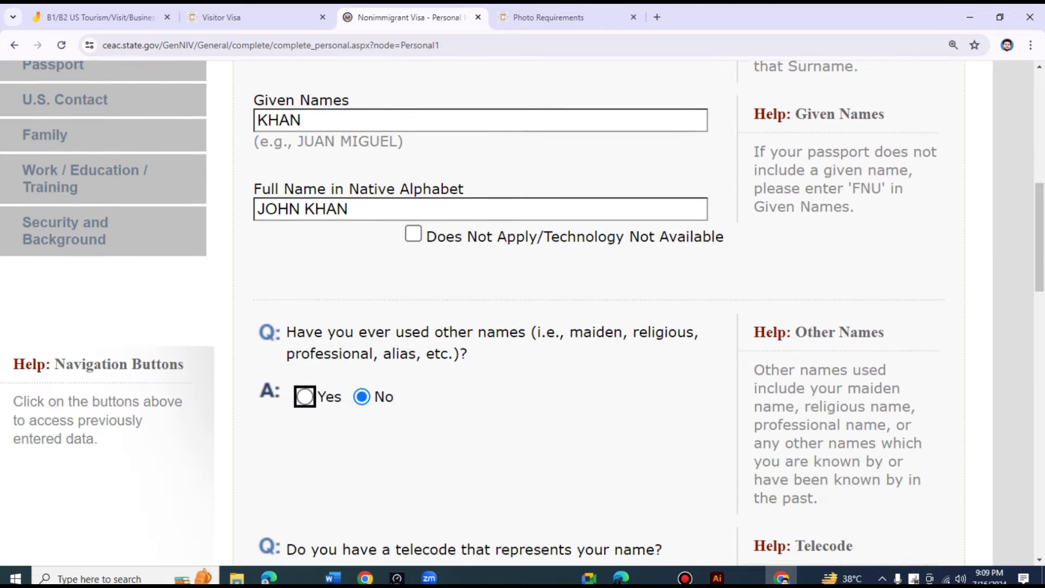
scroll(494, 310, down, 3)
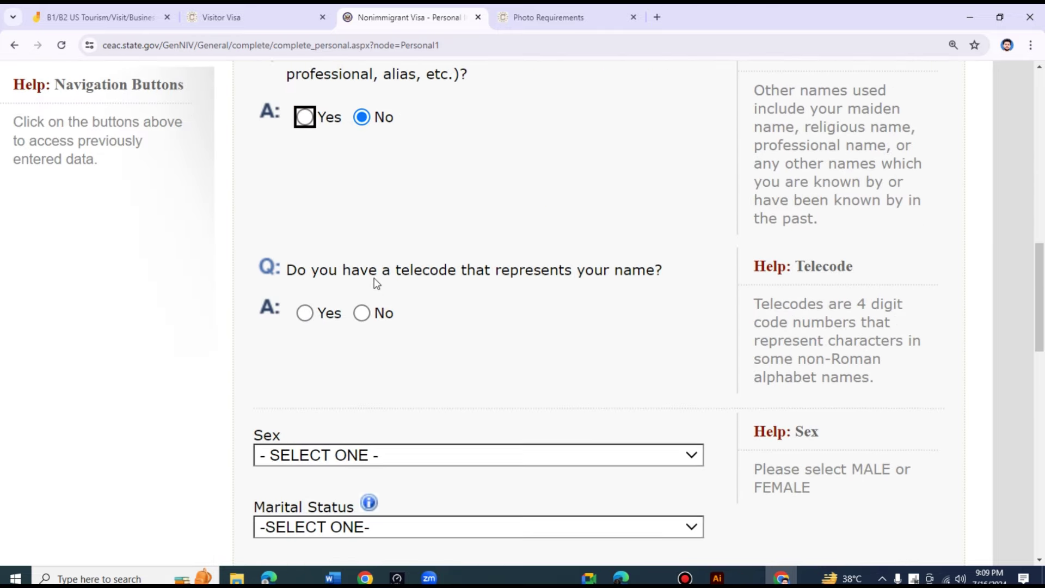
- Answer No to telecode, and set sex MALE and marital status SINGLE
click(365, 316)
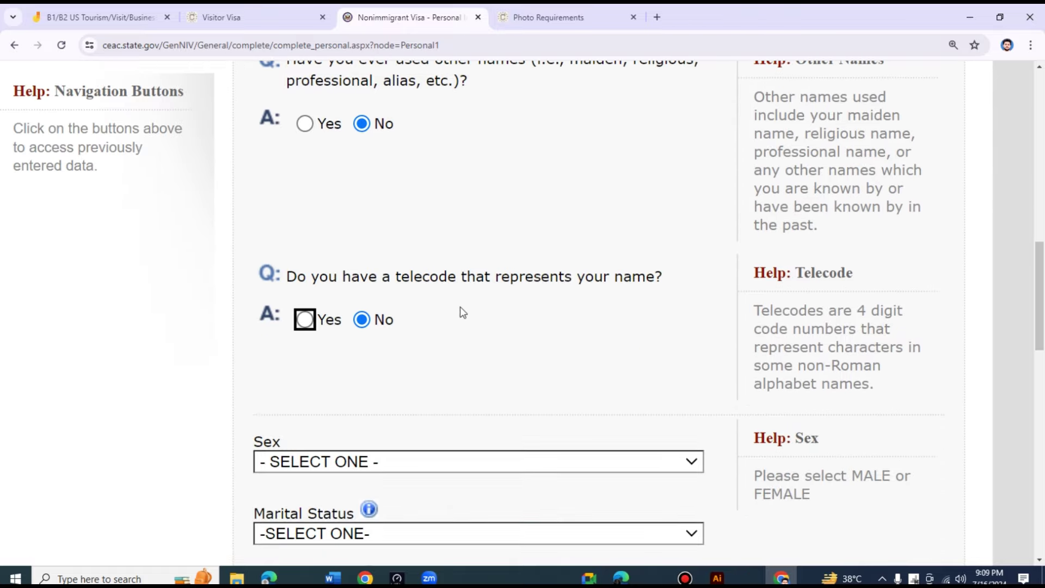
scroll(392, 205, down, 3)
click(399, 266)
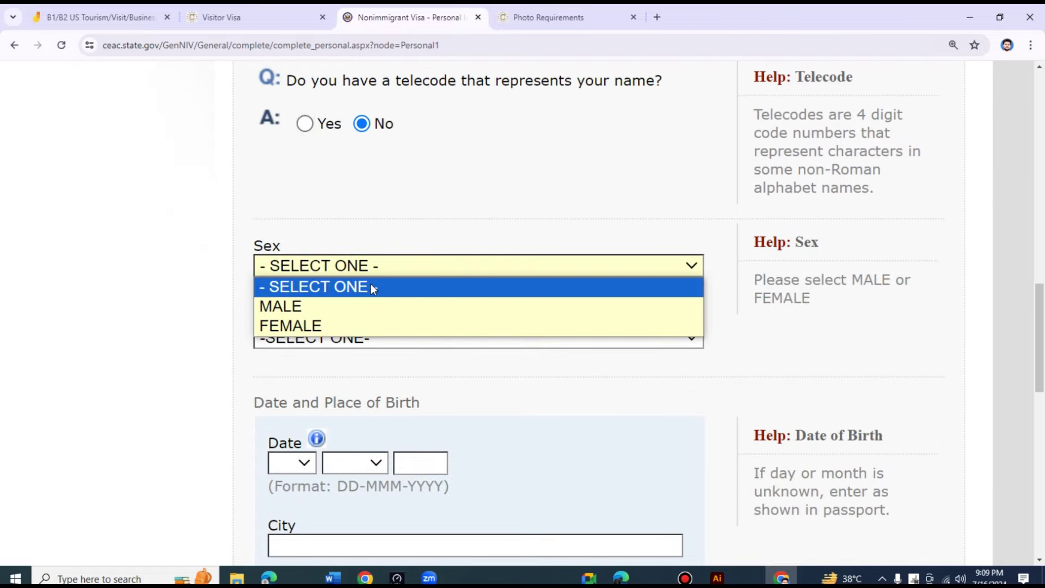
click(376, 306)
scroll(390, 222, down, 2)
click(391, 213)
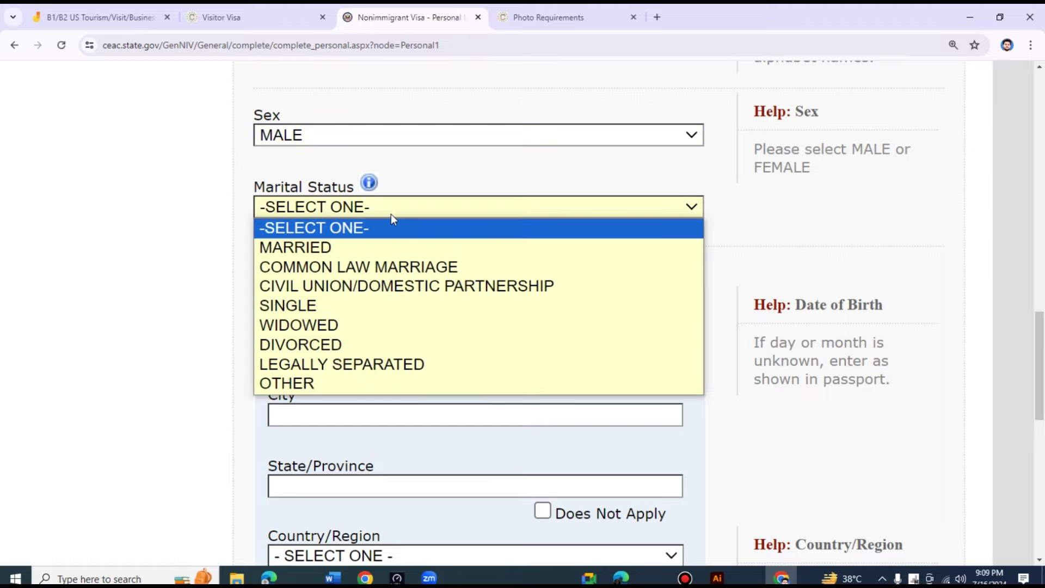
click(346, 304)
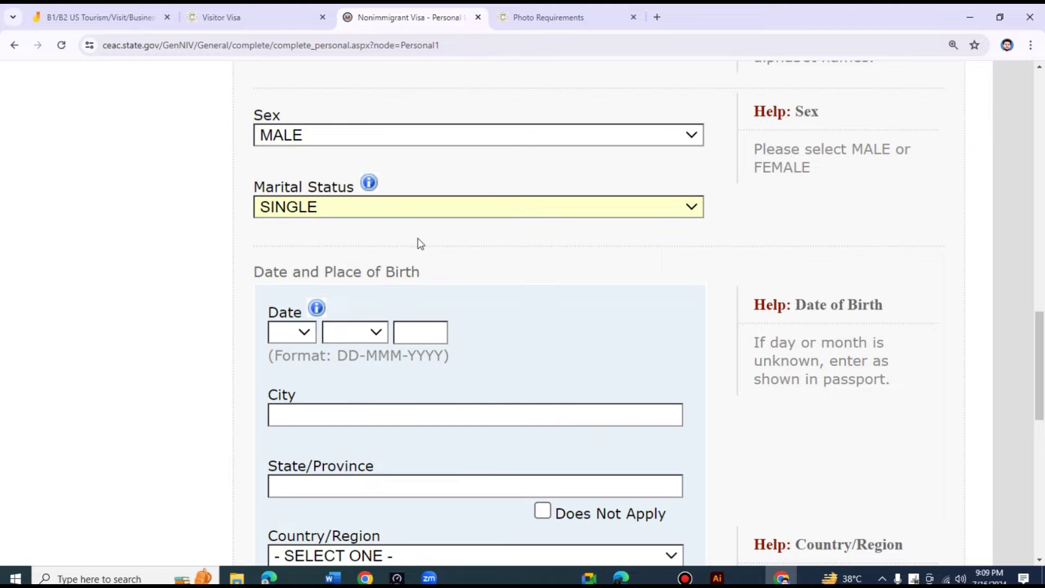
scroll(417, 237, up, 6)
scroll(444, 336, down, 7)
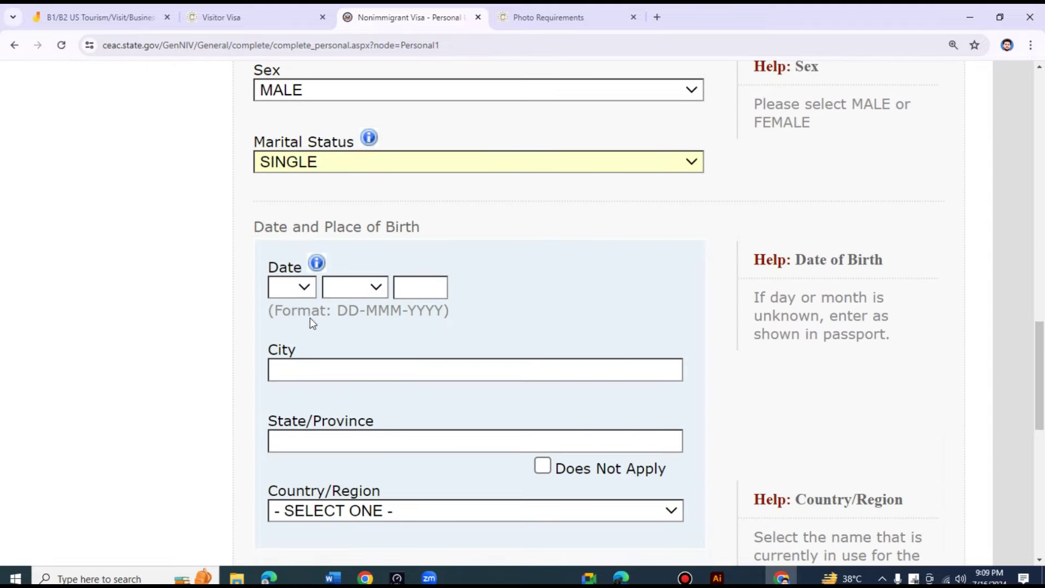
click(306, 298)
click(280, 131)
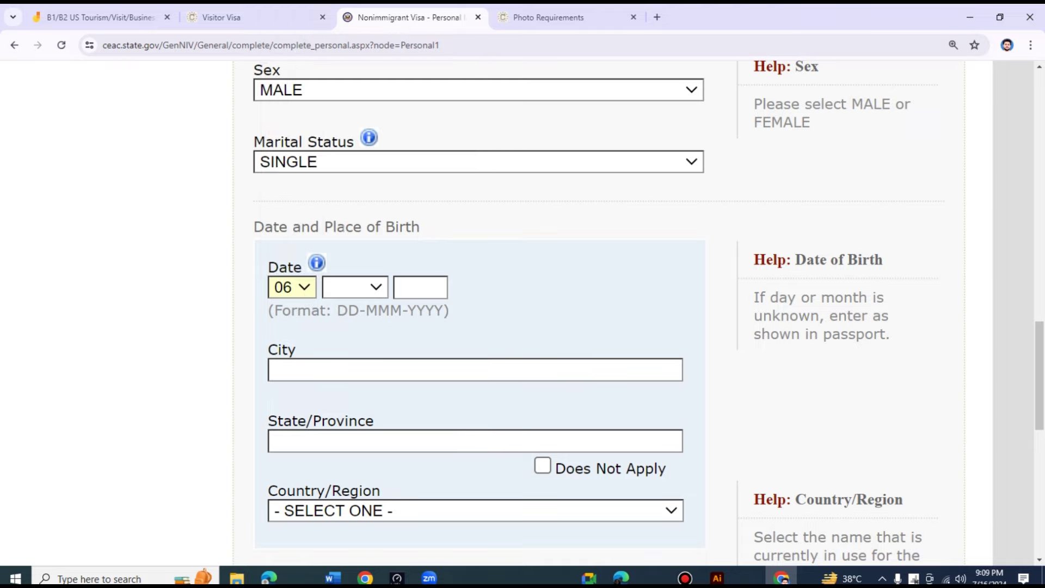
click(371, 284)
click(354, 326)
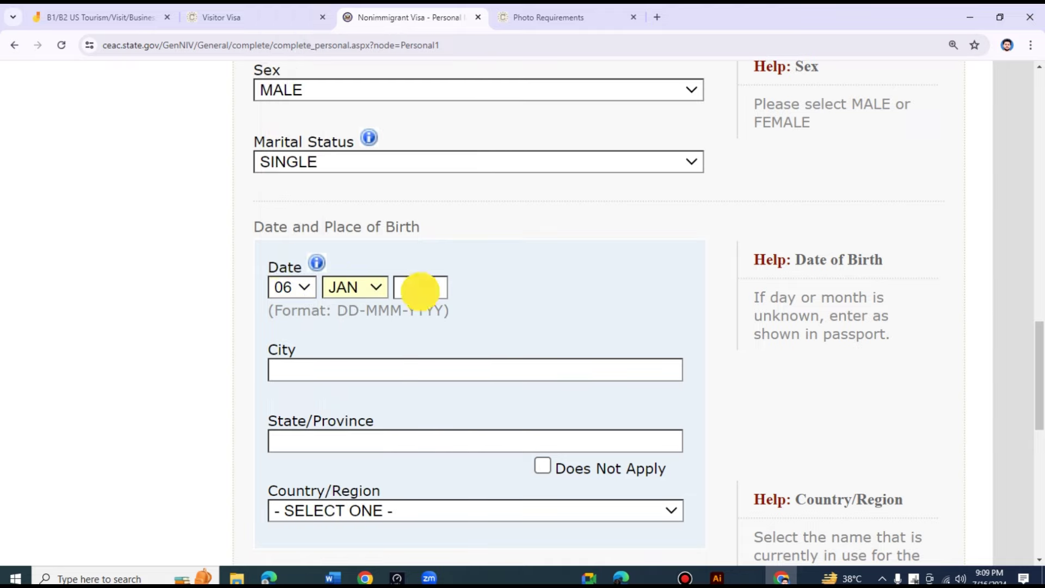
click(420, 288)
text(1997)
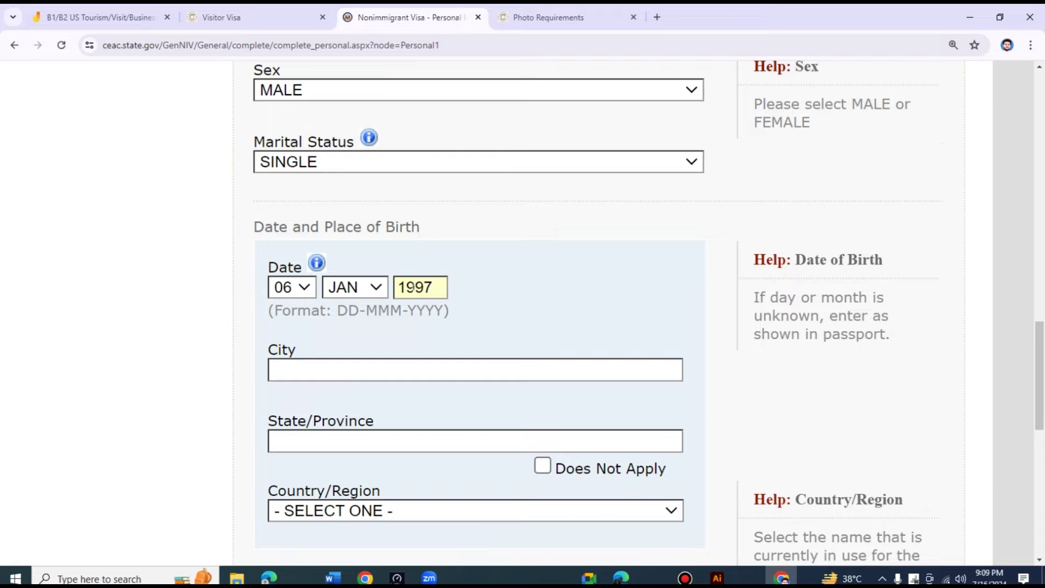
- Enter birthplace LAHORE, PUNJAB, with PAKISTAN as country of birth
scroll(414, 297, down, 1)
click(400, 304)
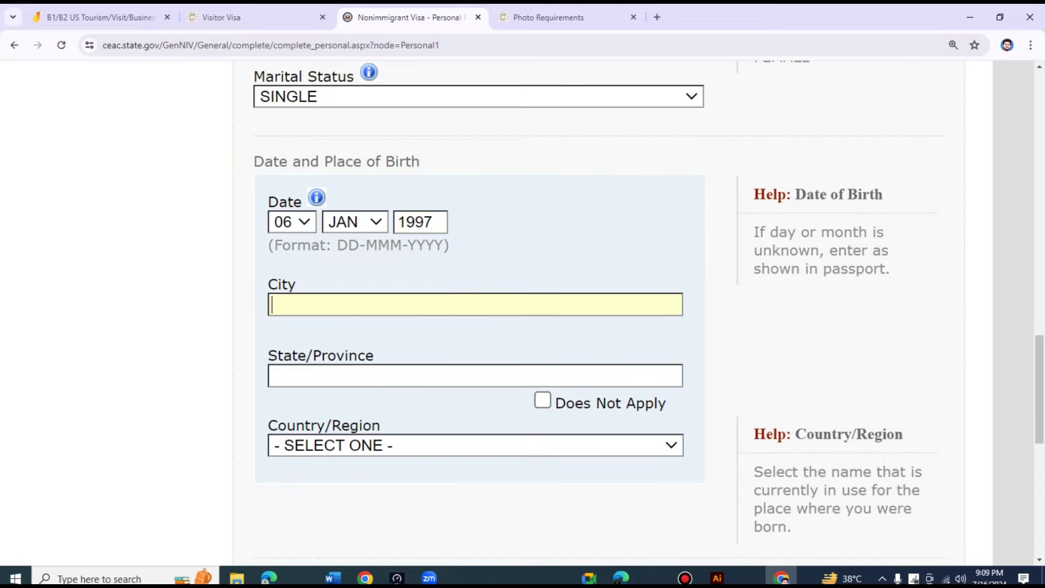
text(LAHORE)
scroll(401, 304, down, 1)
click(400, 310)
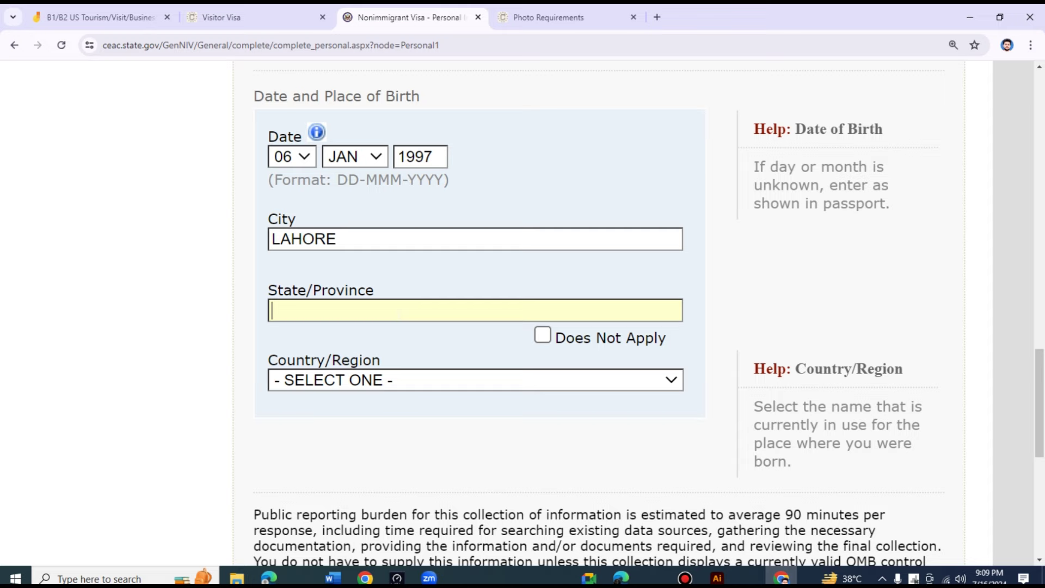
text(PUNJAB)
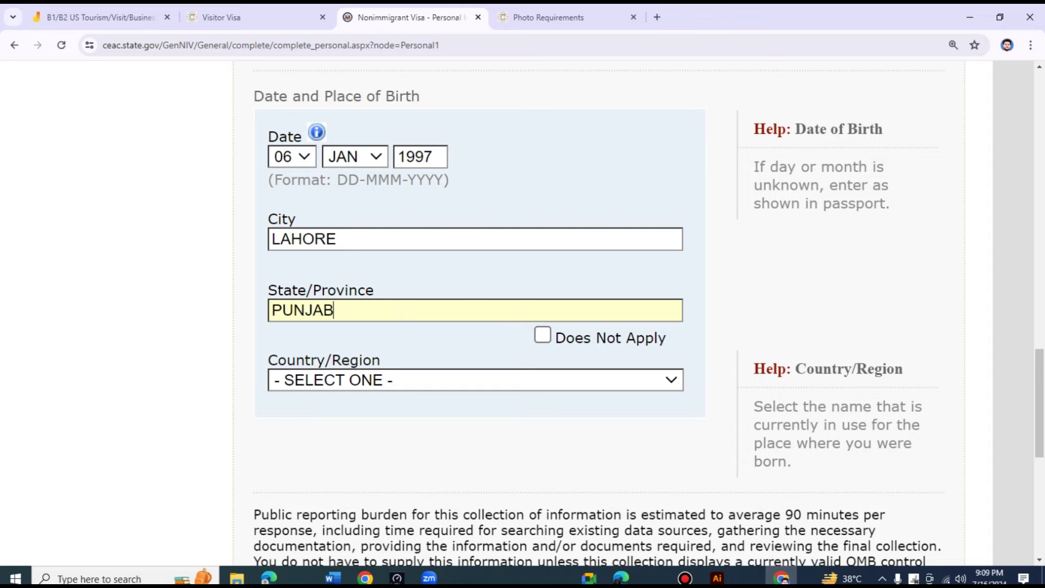
click(407, 376)
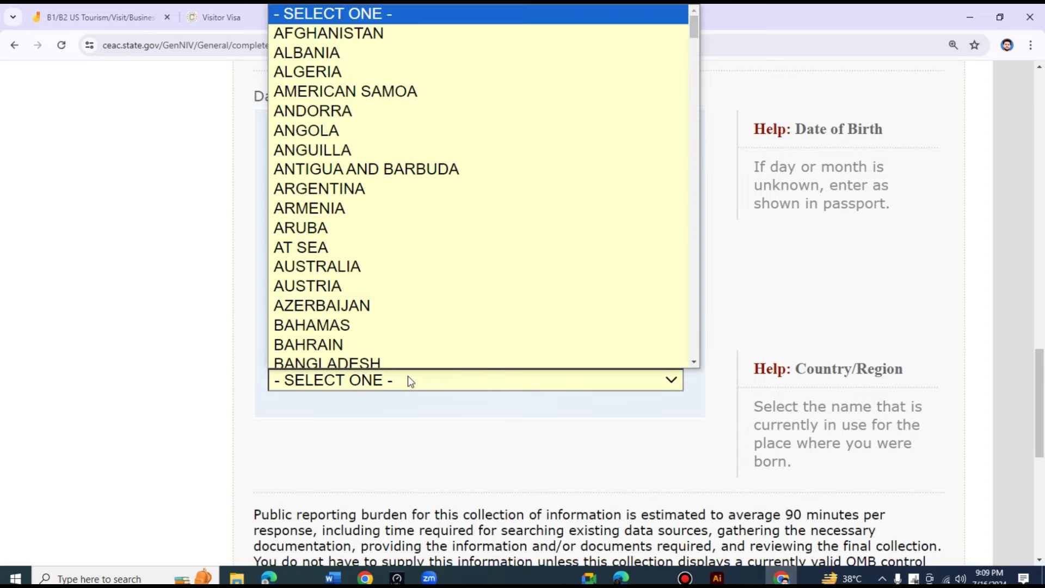
text(p)
key(Return)
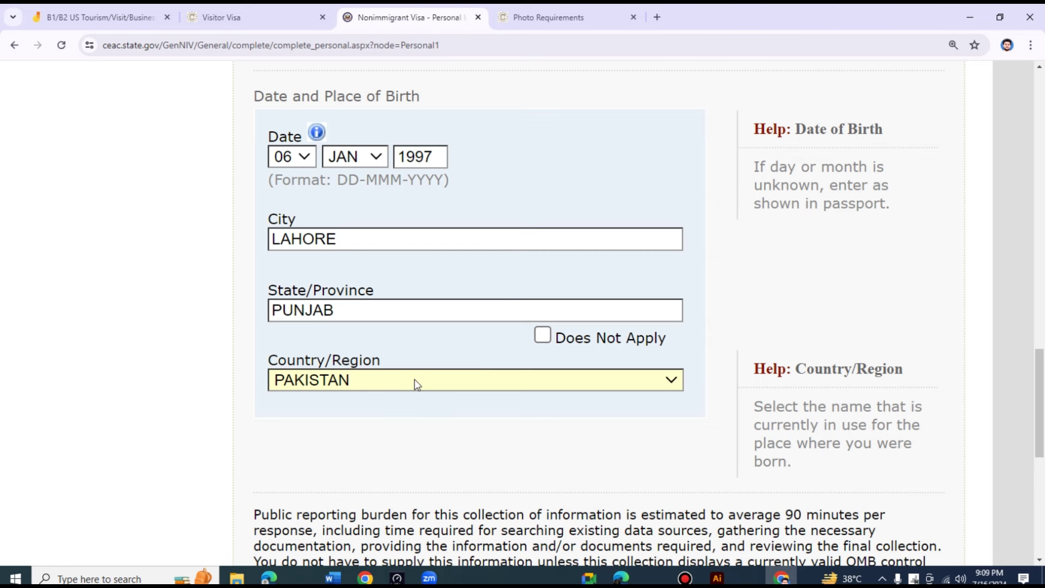
scroll(413, 379, down, 5)
scroll(401, 374, down, 2)
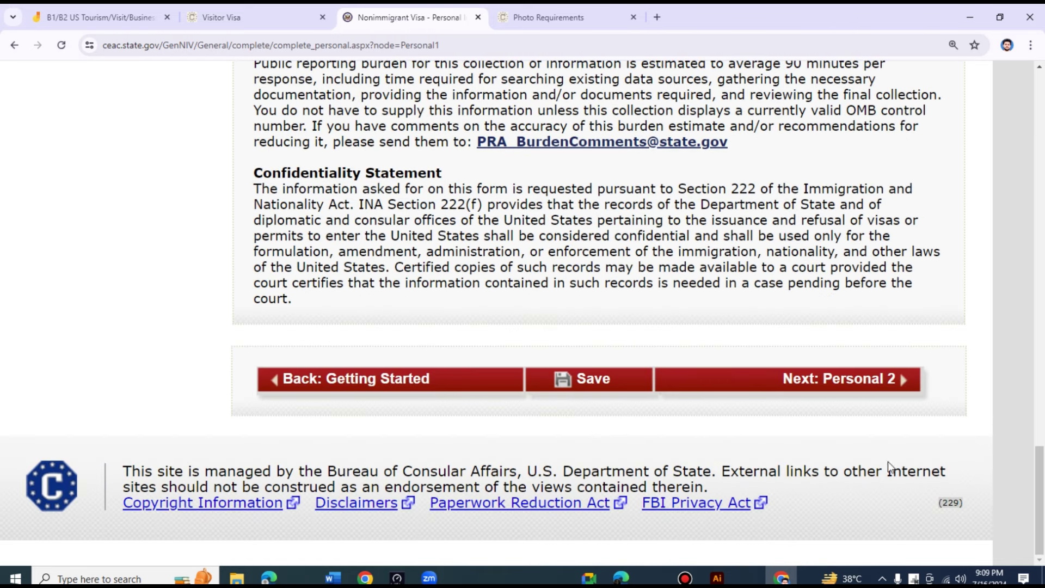
- Continue to Personal Information 2 and set nationality to PAKISTAN
click(828, 383)
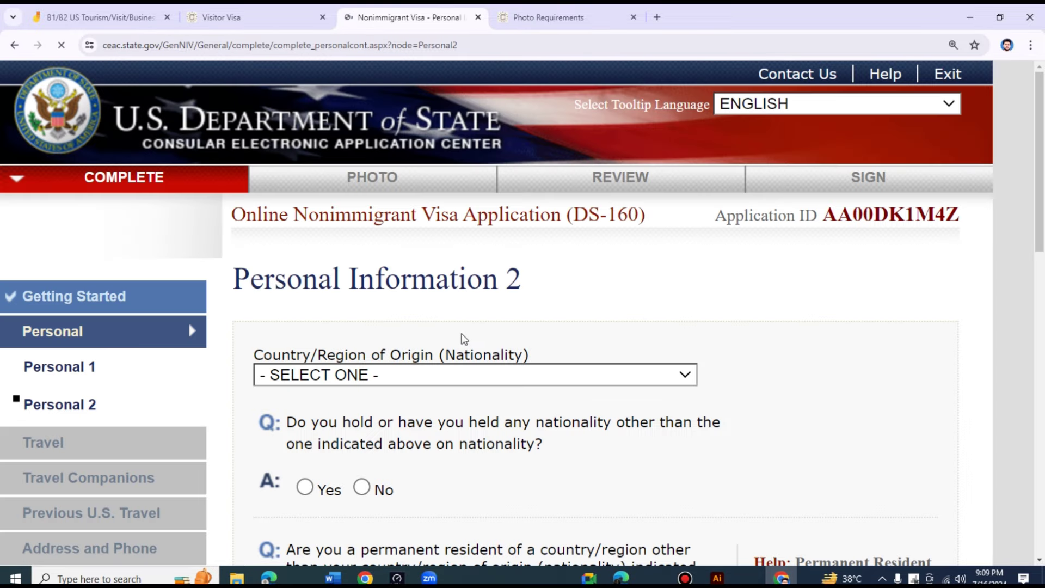
scroll(462, 336, down, 3)
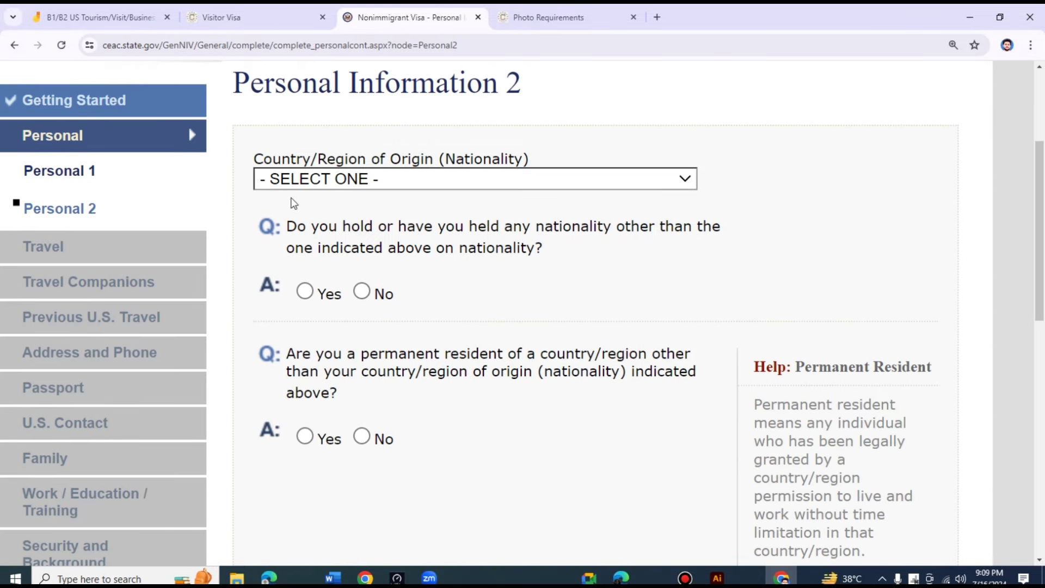
click(444, 183)
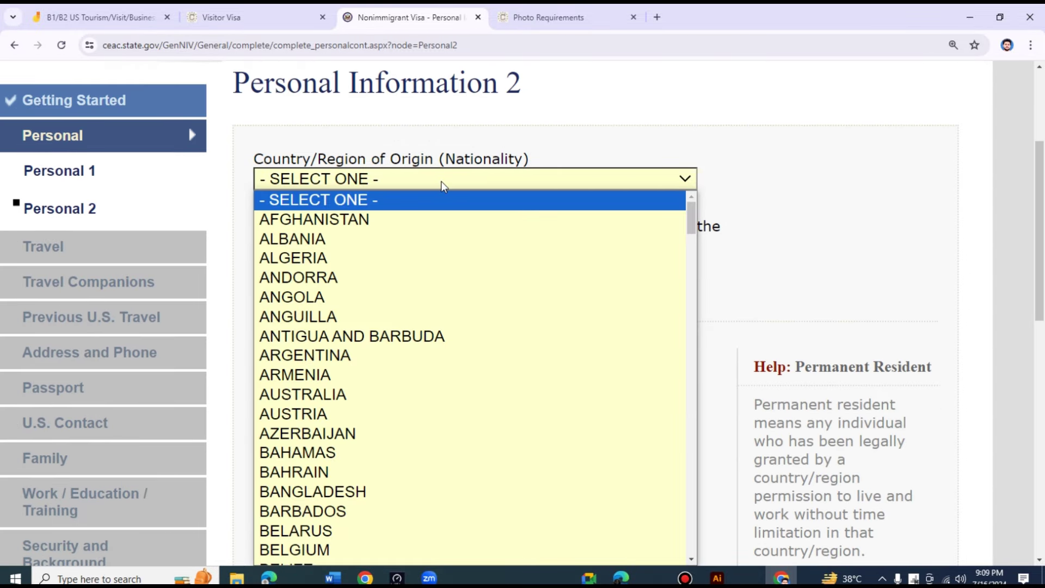
key(p)
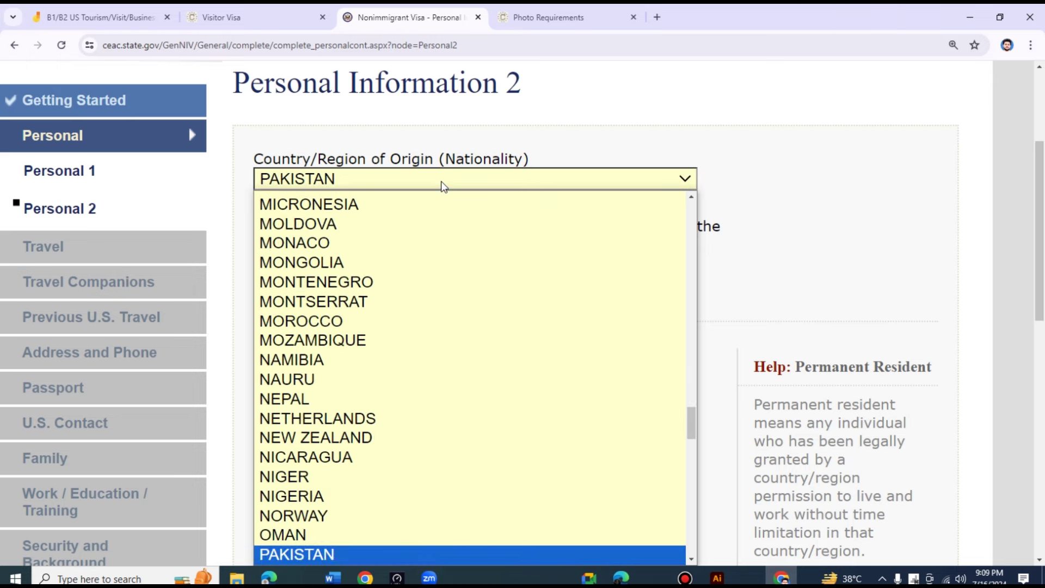
key(Return)
scroll(451, 347, down, 3)
scroll(451, 347, down, 1)
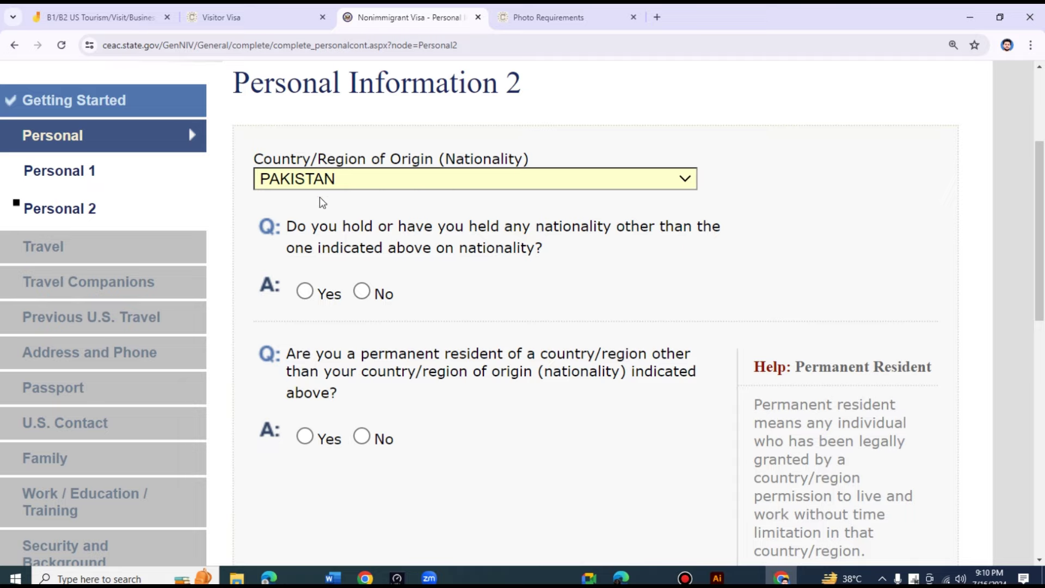
- Answer No to other nationality and to permanent residency elsewhere
click(363, 291)
scroll(450, 284, down, 2)
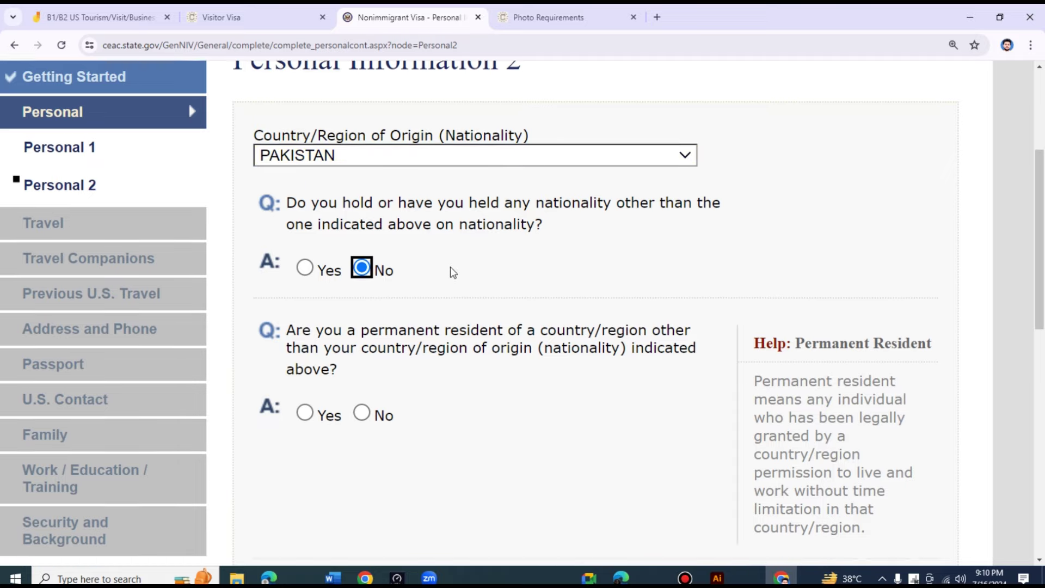
scroll(427, 356, up, 1)
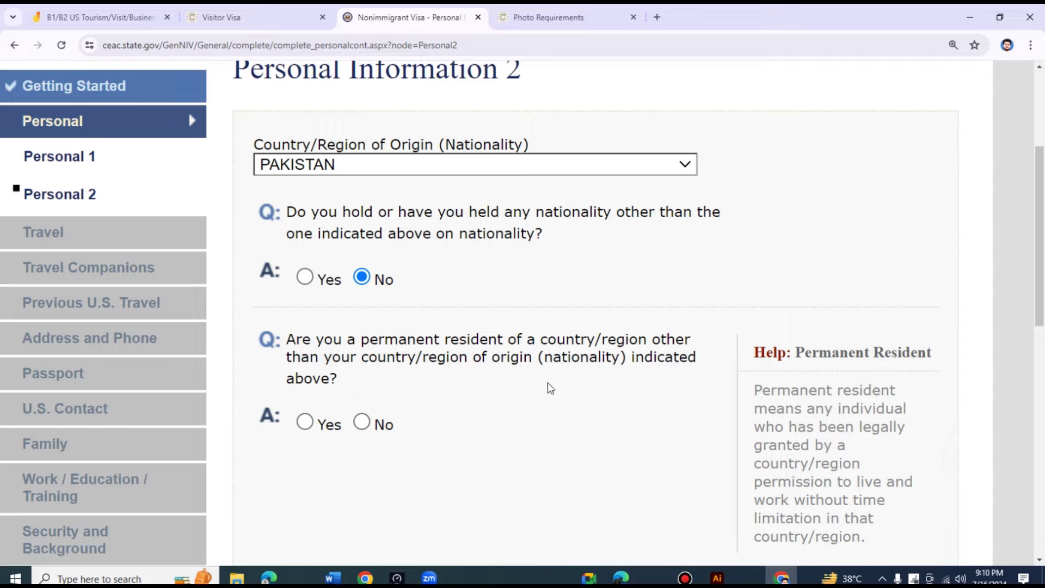
click(362, 424)
scroll(518, 322, down, 7)
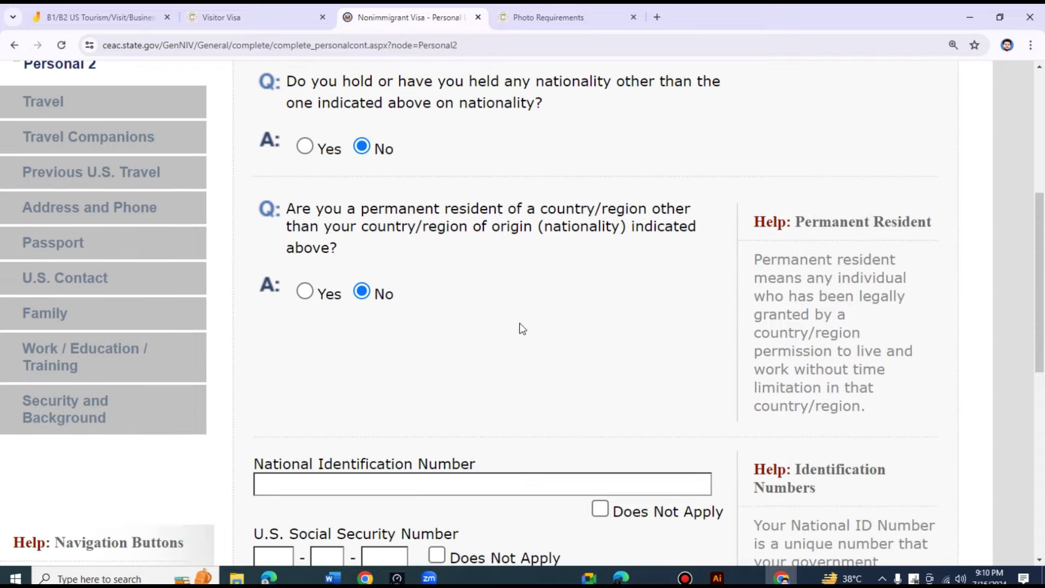
- Enter the national identification number and mark the SSN and U.S. Taxpayer ID as Does Not Apply
click(369, 222)
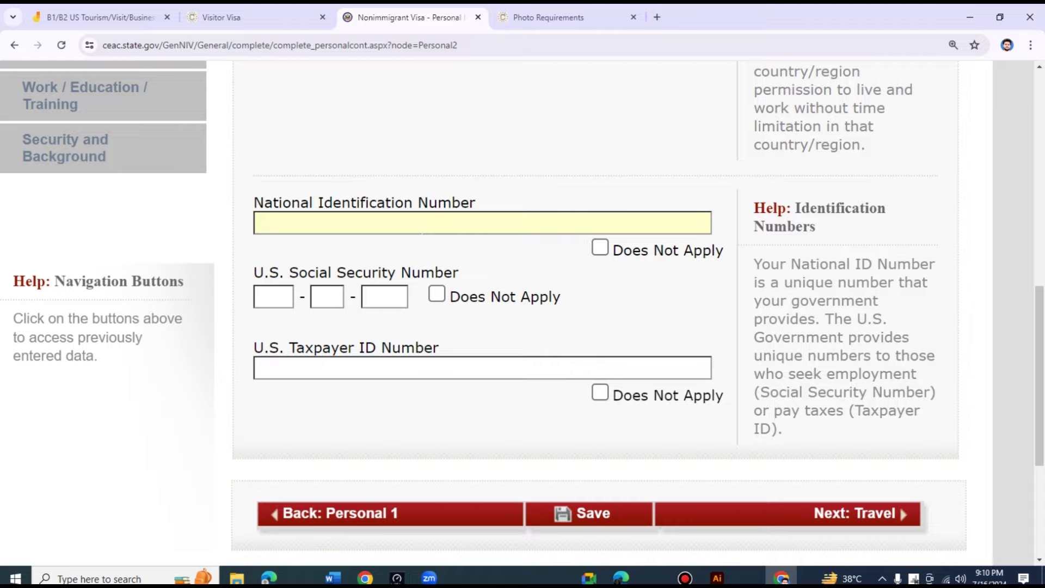
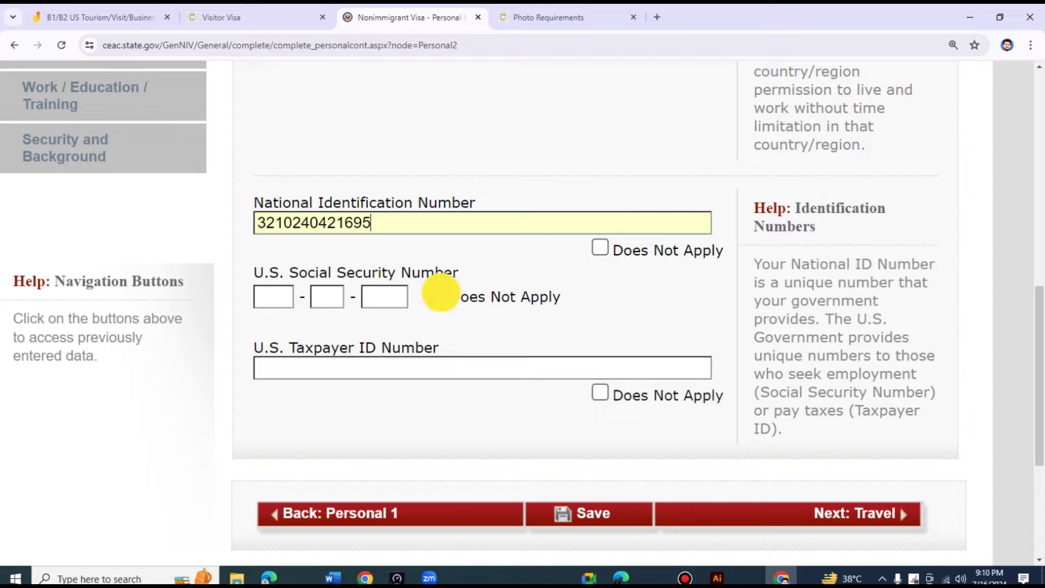
click(436, 294)
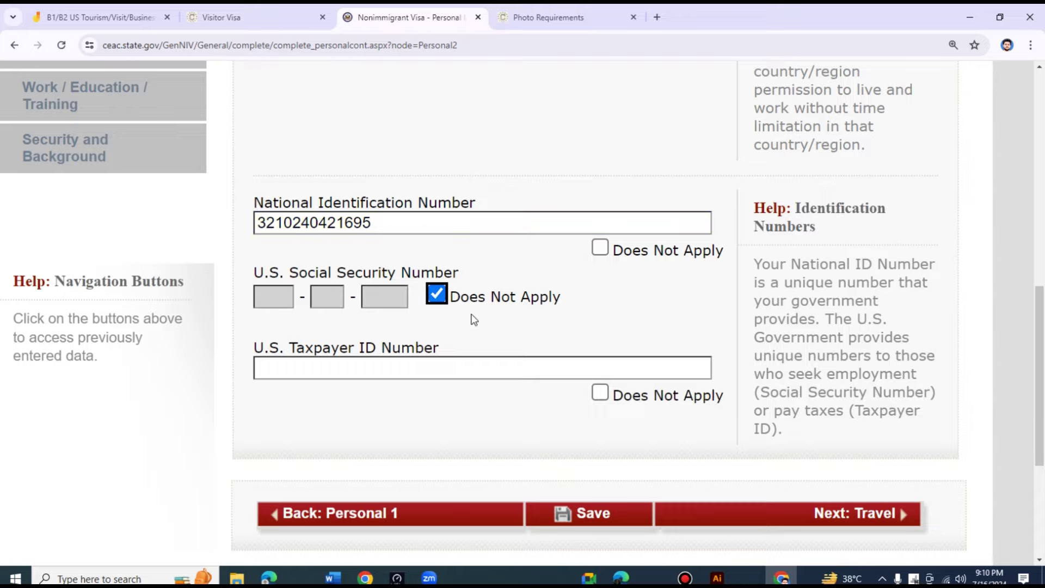
scroll(490, 318, down, 1)
click(599, 325)
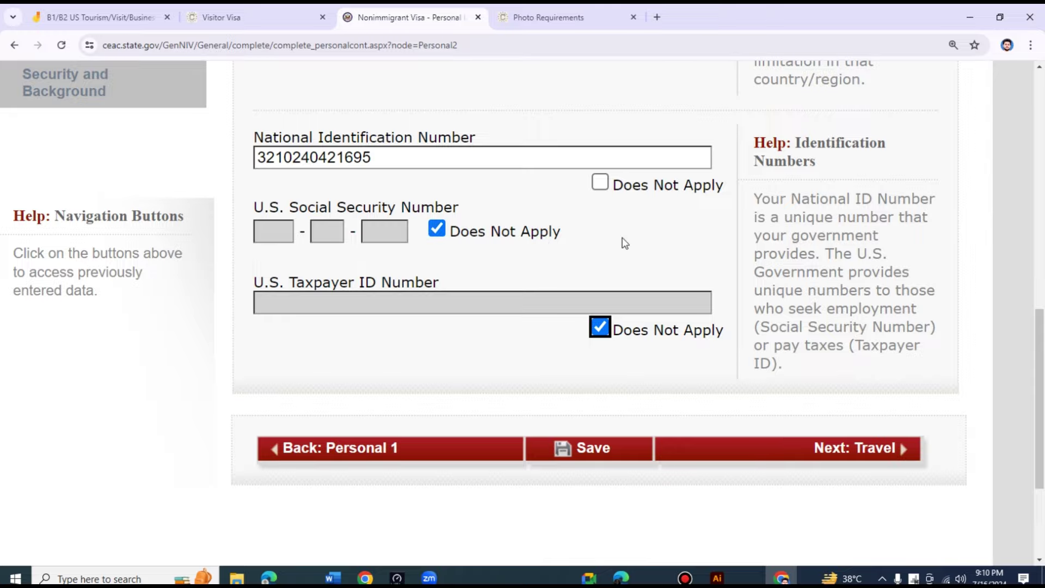
- Advance to the Travel Information page and scroll through its unanswered questions
click(807, 455)
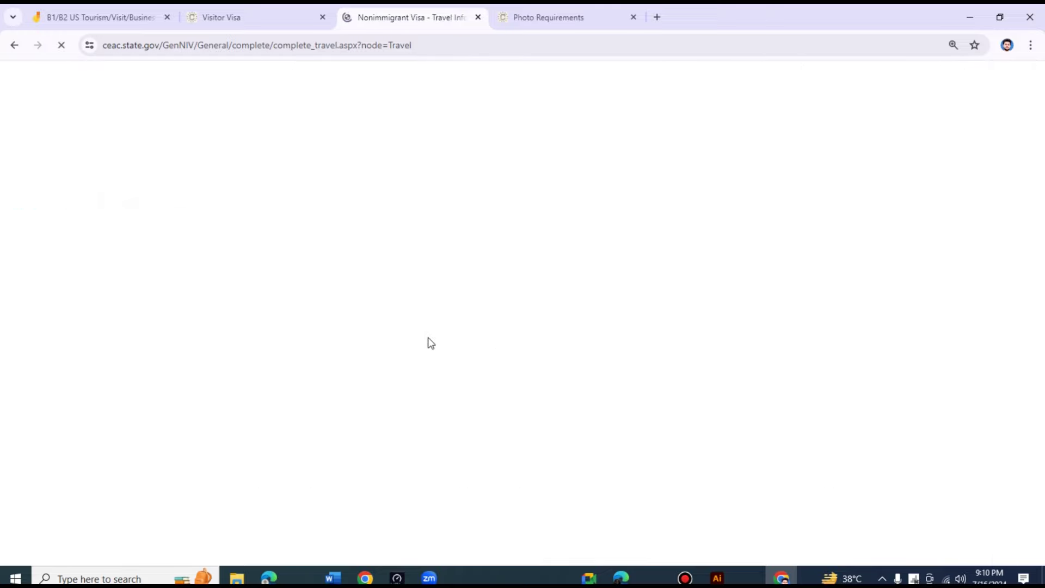
scroll(450, 330, down, 3)
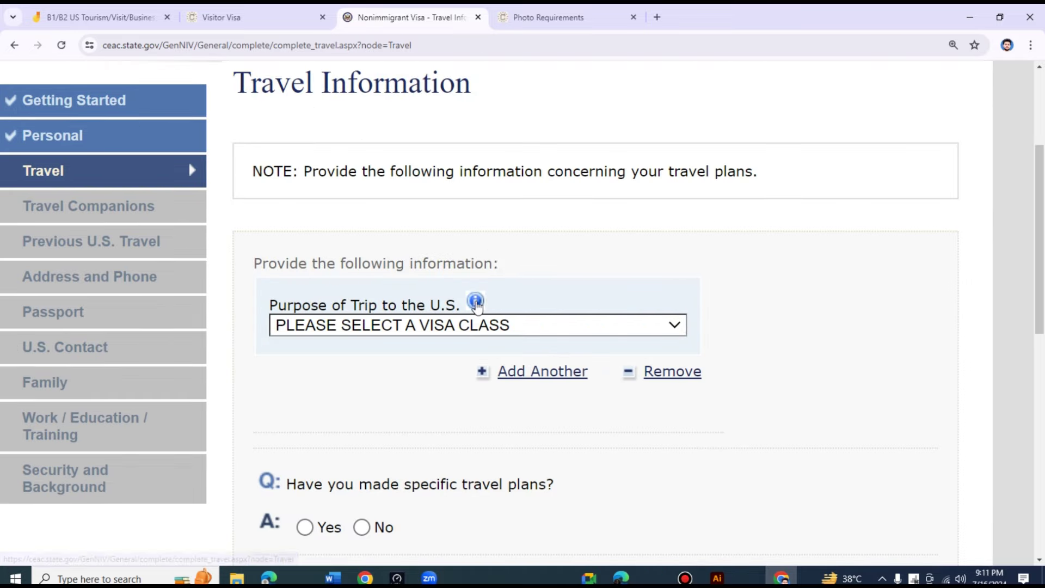
scroll(384, 281, down, 1)
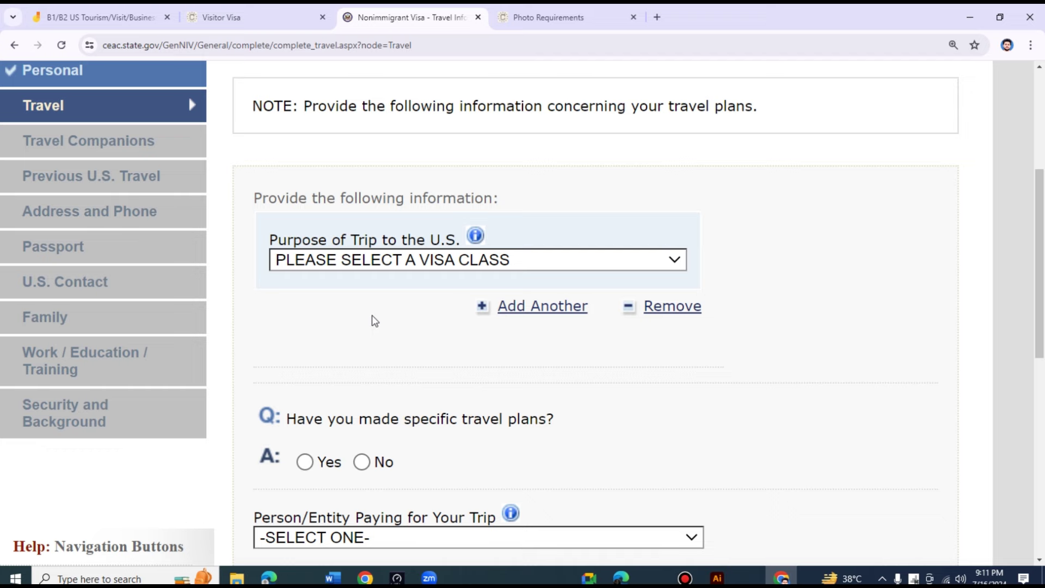
- Choose TEMP. BUSINESS PLEASURE VISITOR (B) from the Purpose of Trip to the U.S. list
click(531, 259)
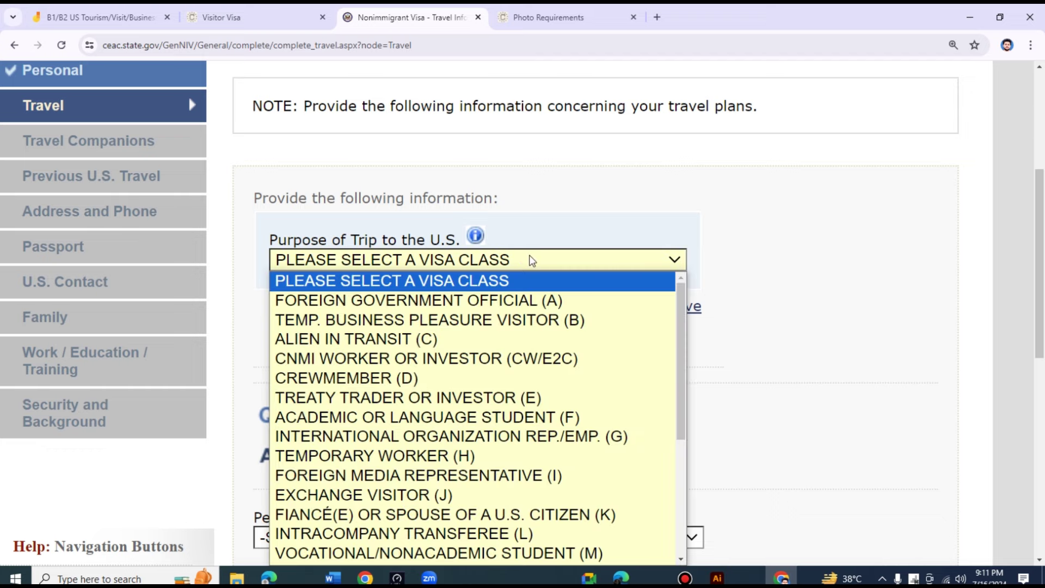
click(532, 259)
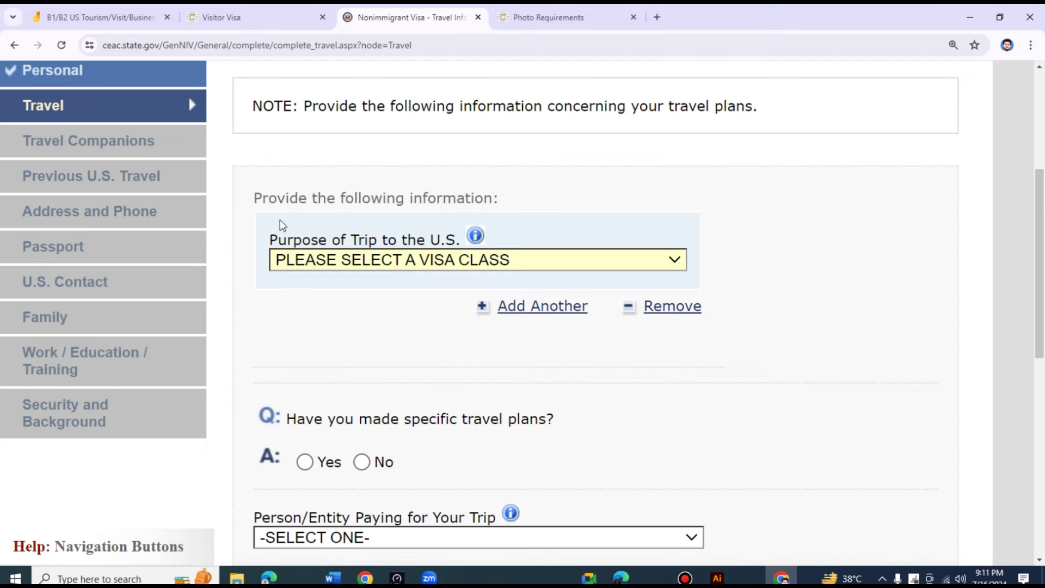
scroll(713, 288, down, 1)
scroll(725, 287, down, 1)
click(571, 199)
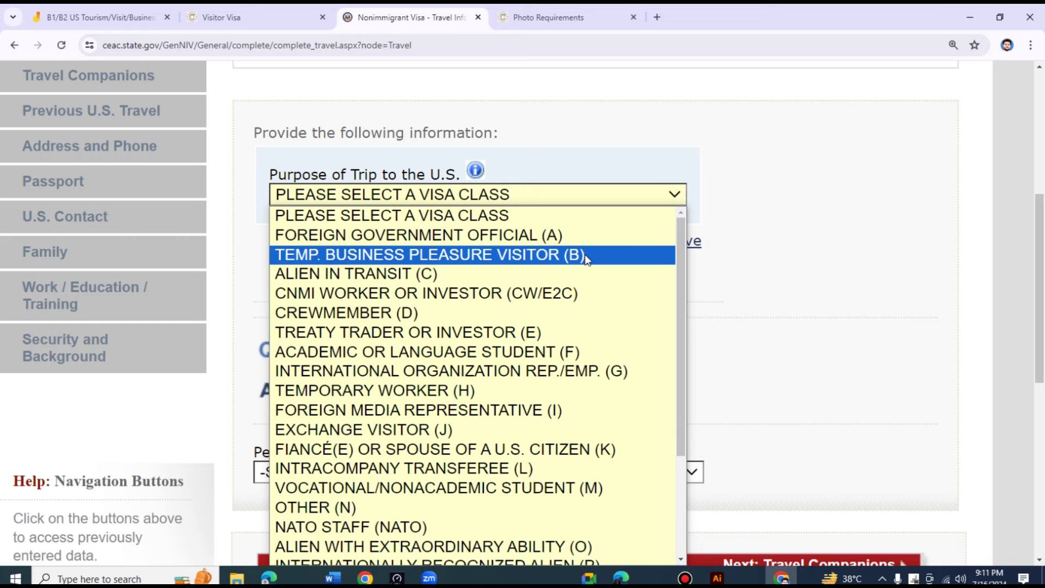
scroll(544, 370, down, 3)
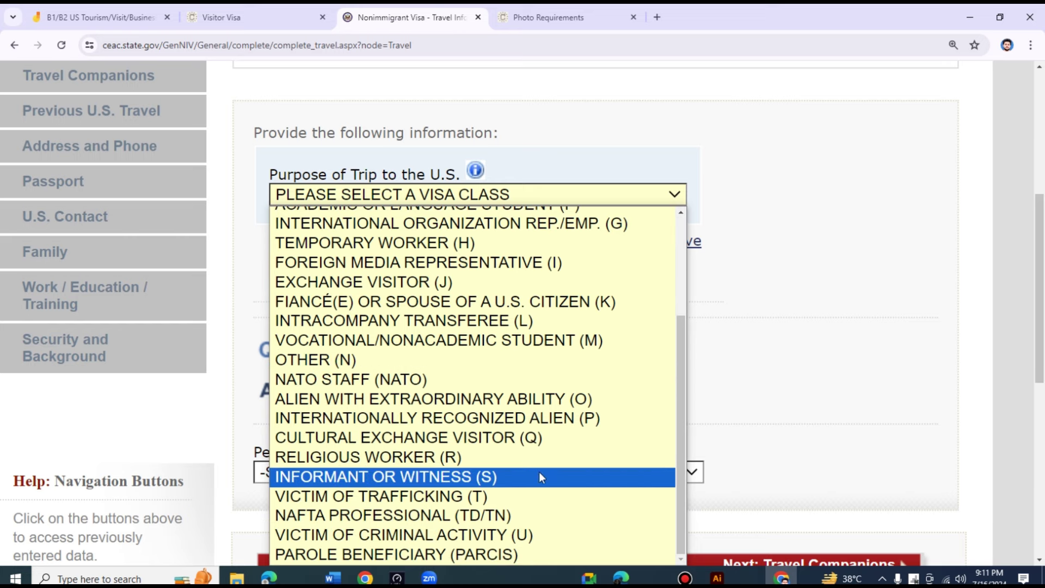
scroll(551, 509, up, 4)
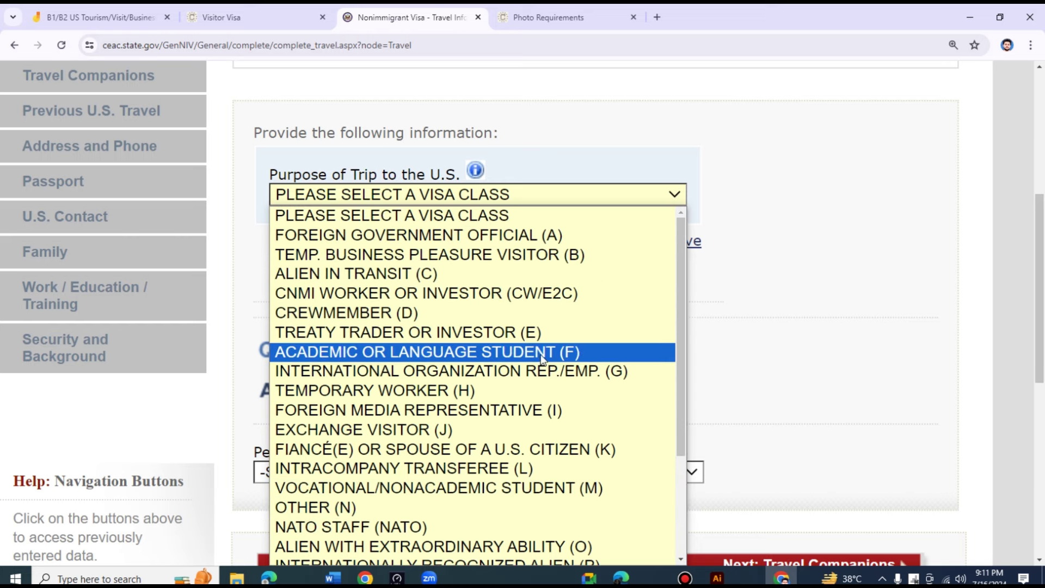
scroll(614, 413, down, 3)
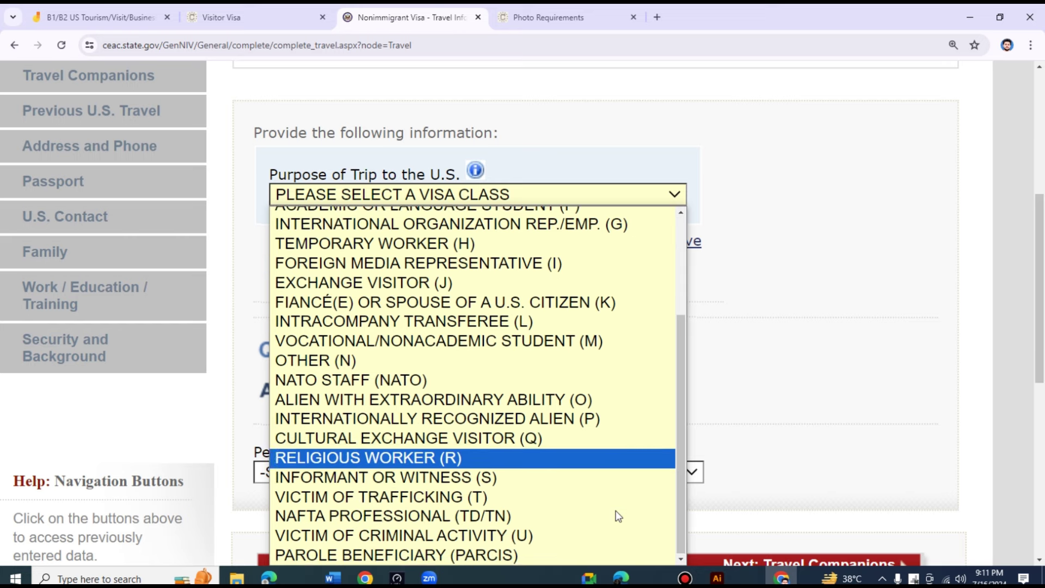
scroll(602, 504, up, 3)
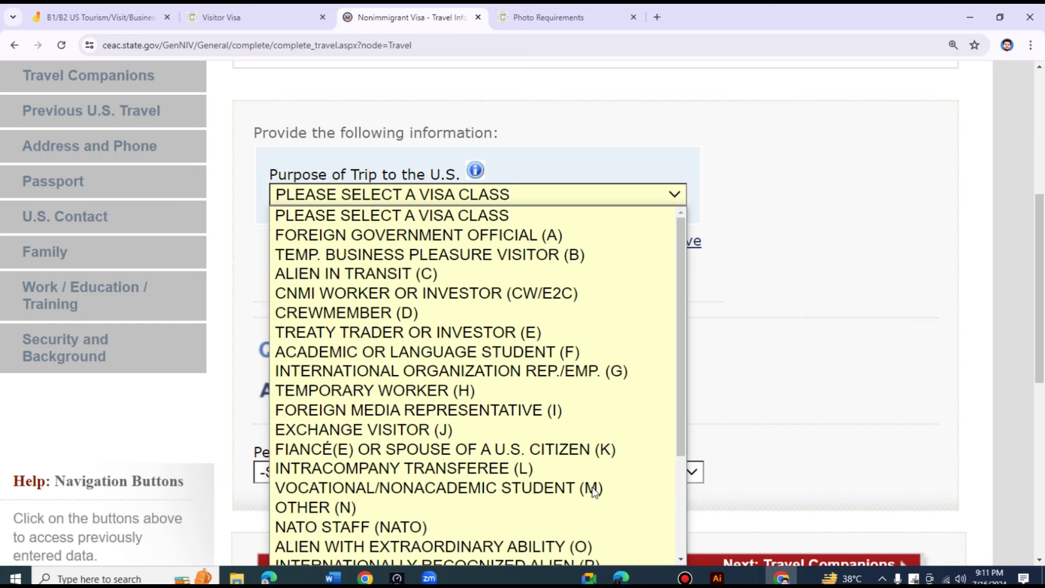
click(545, 267)
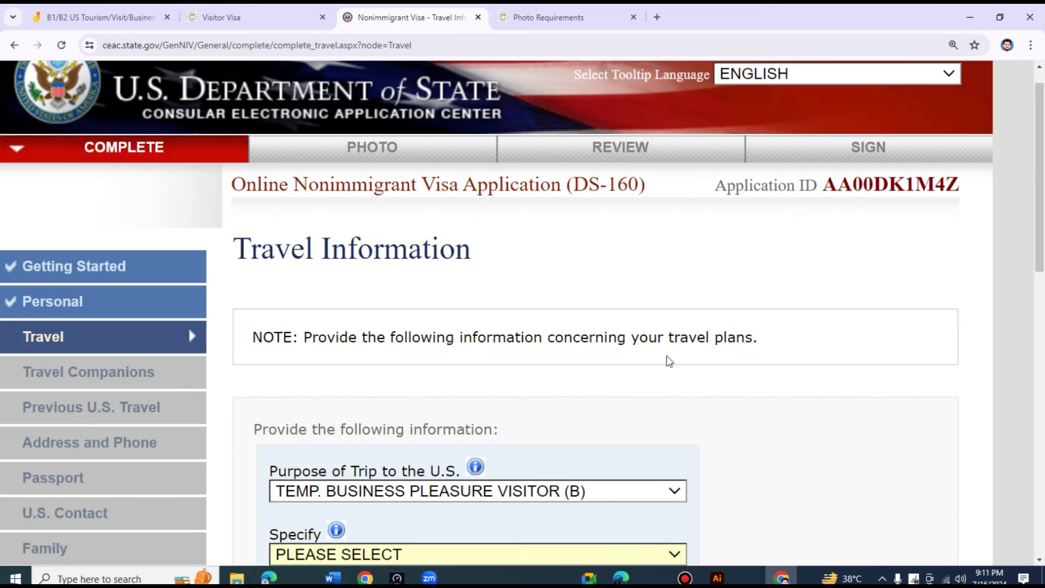
scroll(620, 354, down, 5)
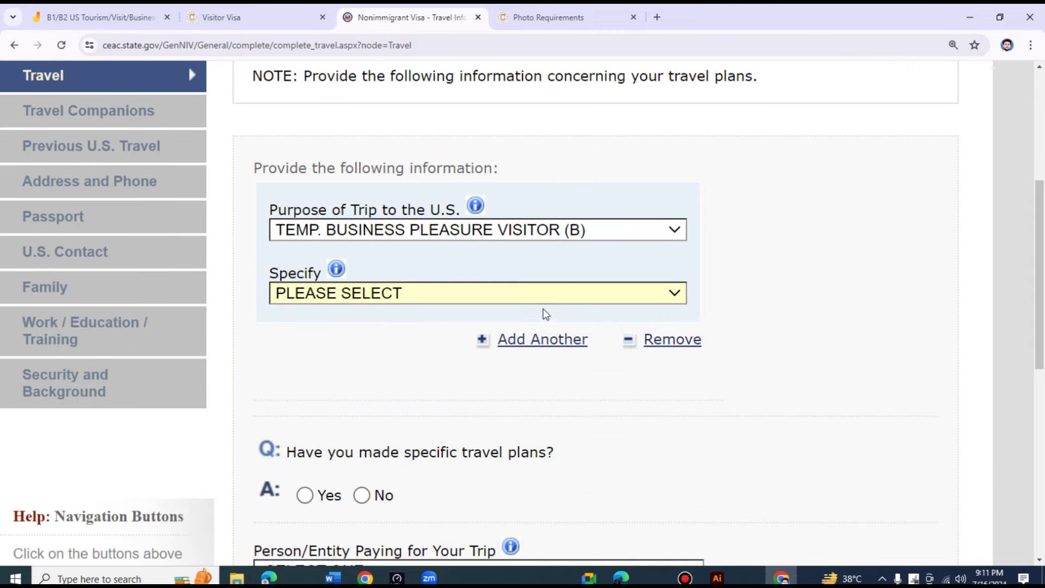
- Set the Specify field to BUSINESS & TOURISM (TEMPORARY VISITOR) (B1/B2)
click(441, 230)
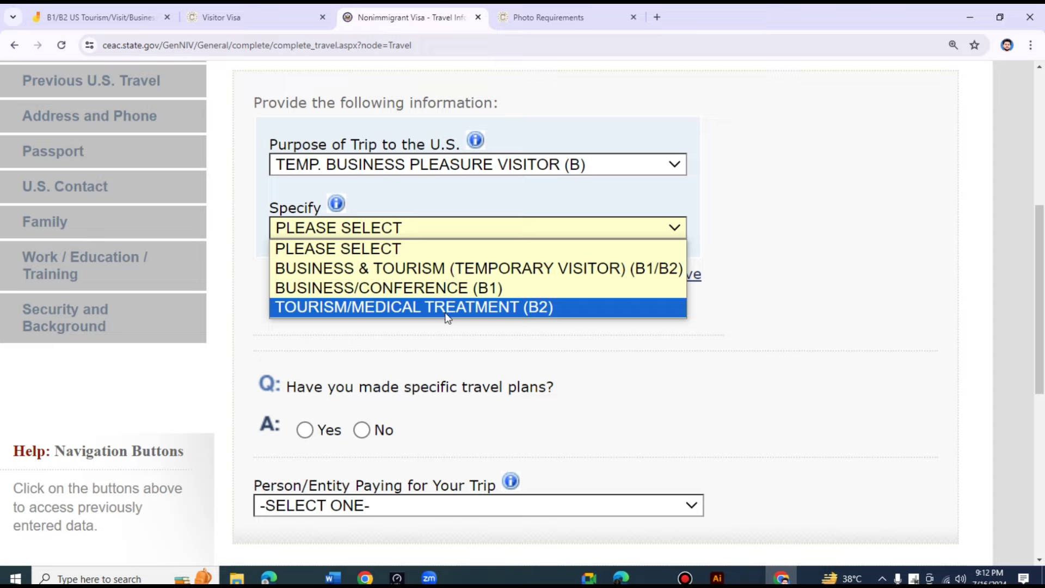
click(643, 269)
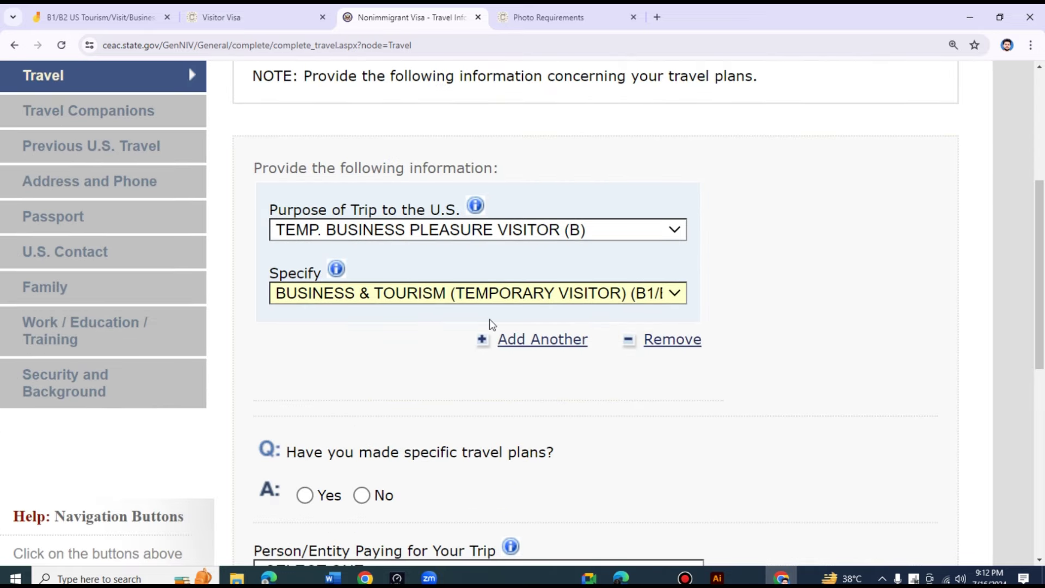
scroll(577, 385, down, 3)
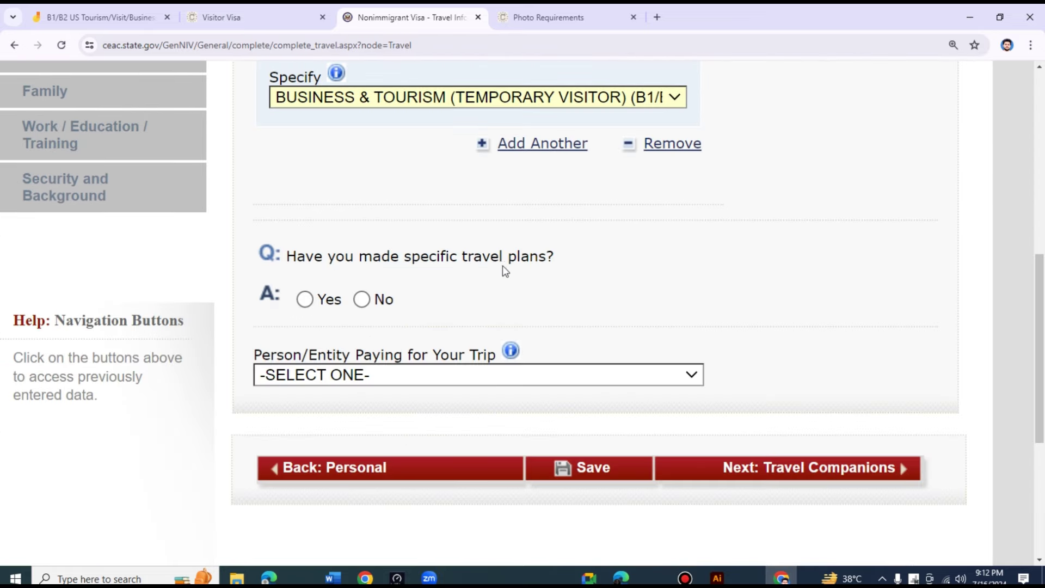
- Answer No to having specific travel plans
click(362, 299)
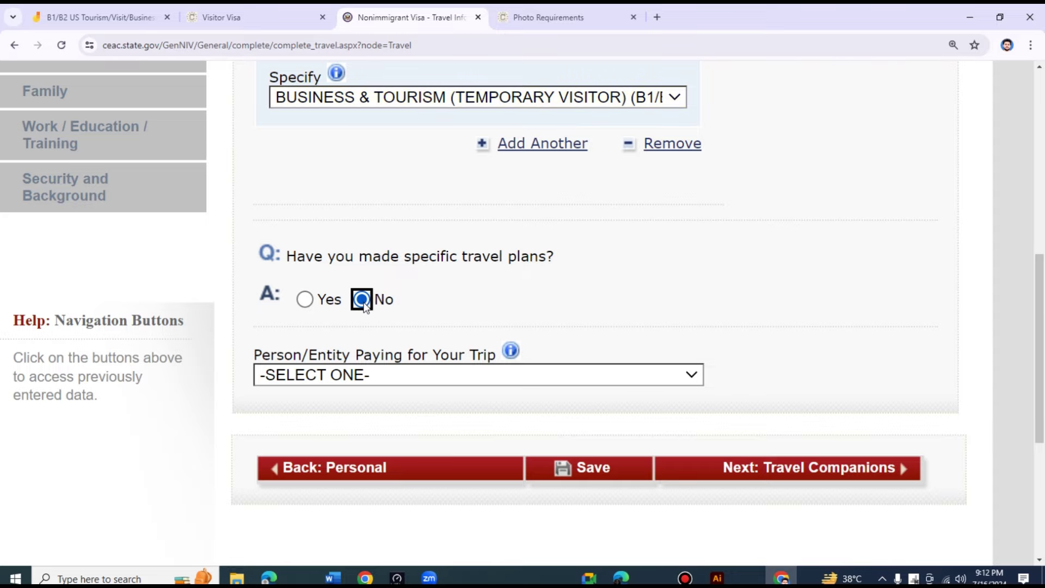
scroll(324, 309, up, 3)
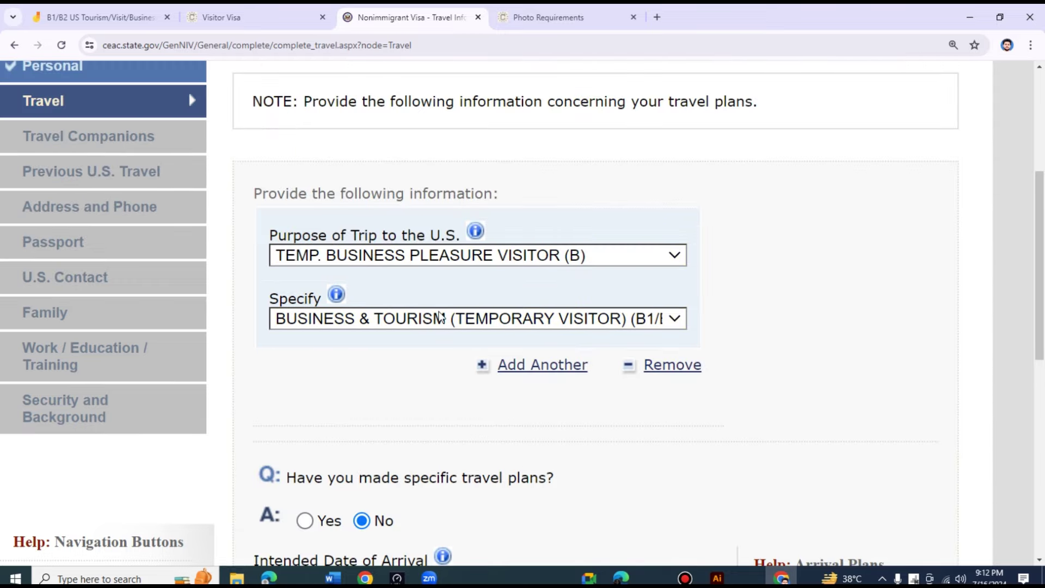
scroll(545, 369, down, 6)
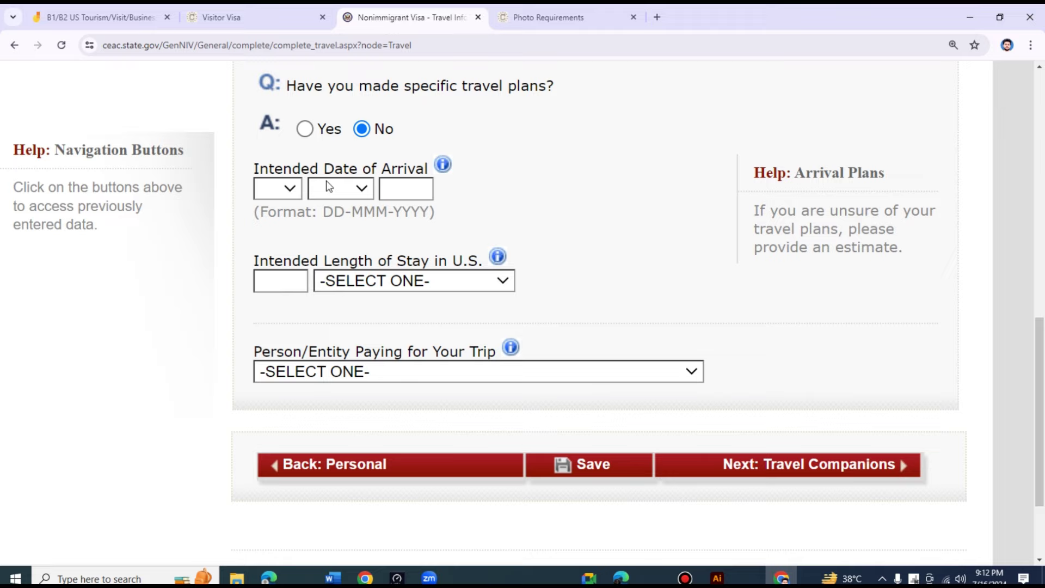
- Set the intended arrival date to 01 DEC 2024, correcting the month to DEC
click(276, 195)
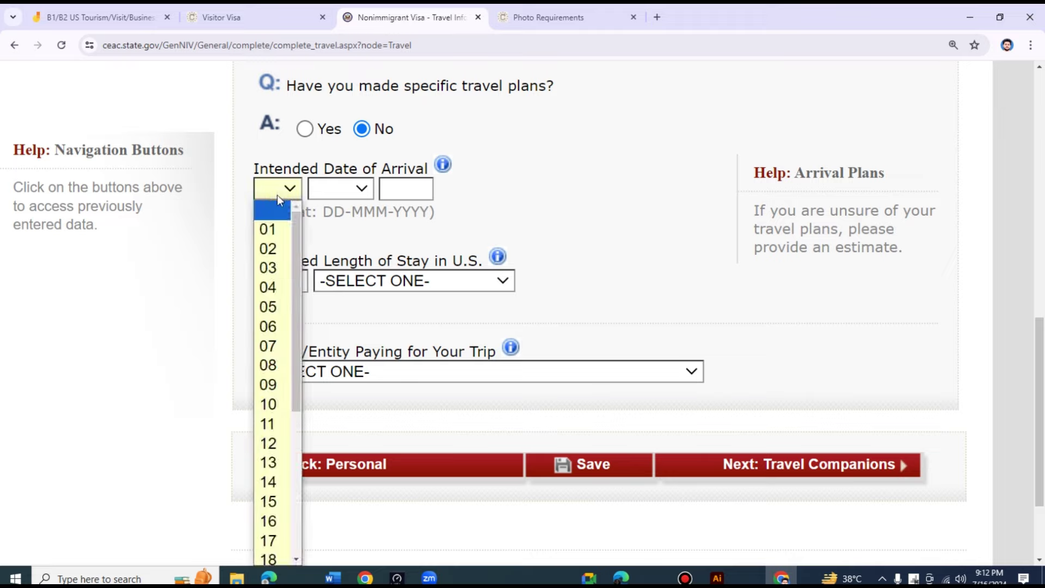
click(269, 227)
click(333, 192)
click(347, 231)
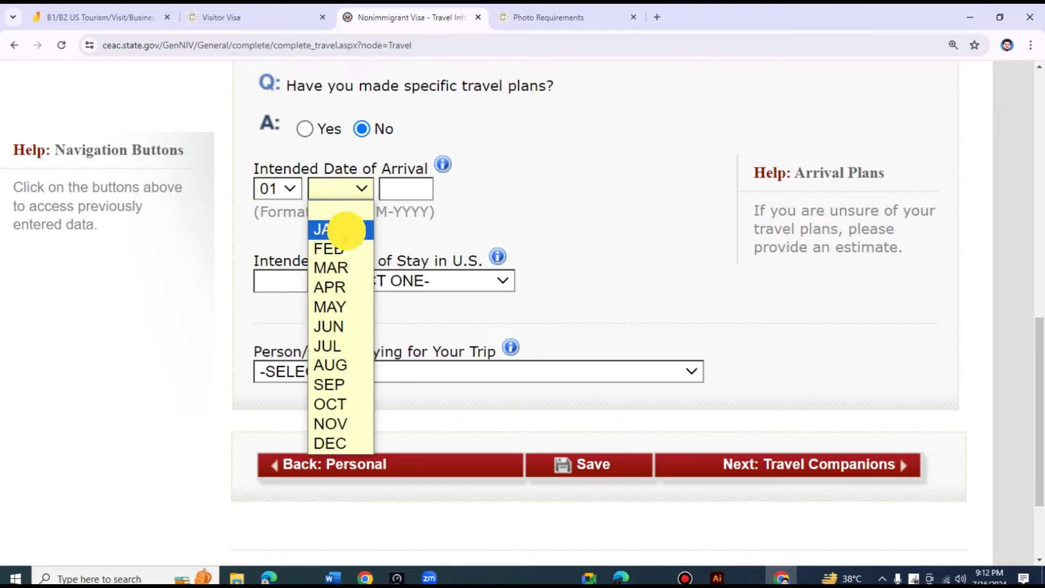
click(418, 188)
text(2024)
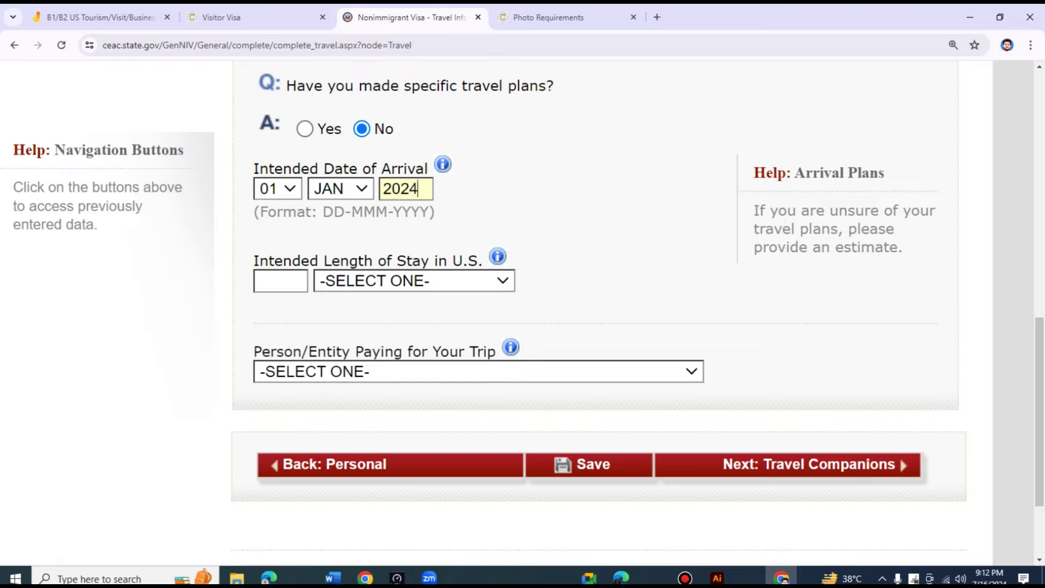
click(338, 190)
click(331, 443)
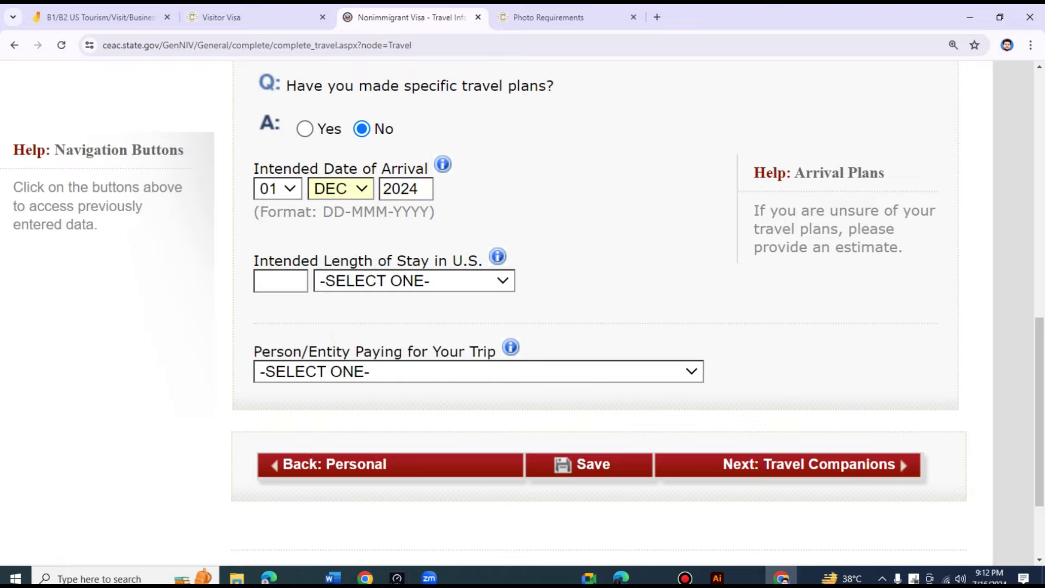
click(385, 283)
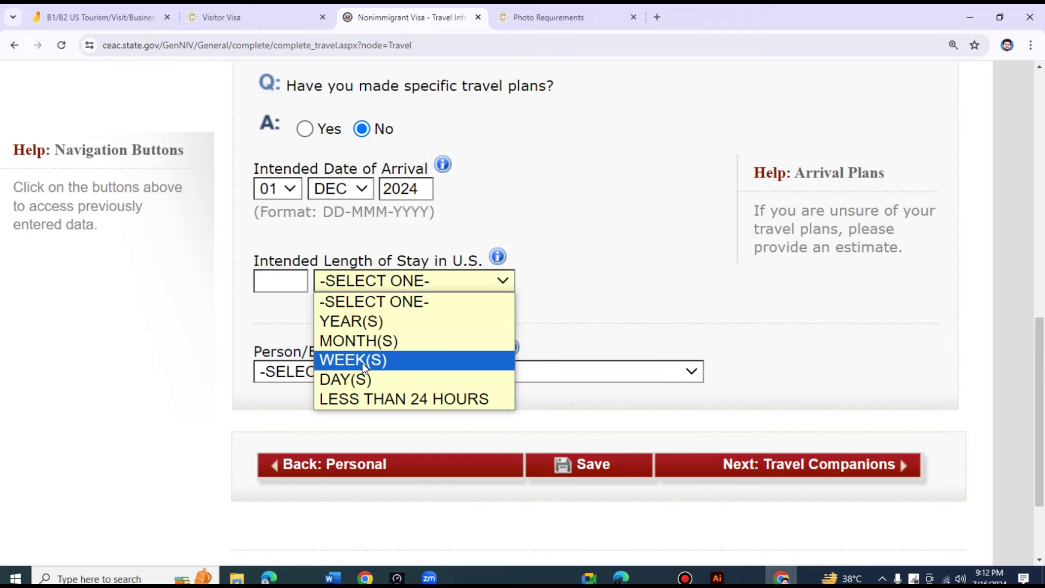
click(362, 360)
scroll(378, 278, up, 5)
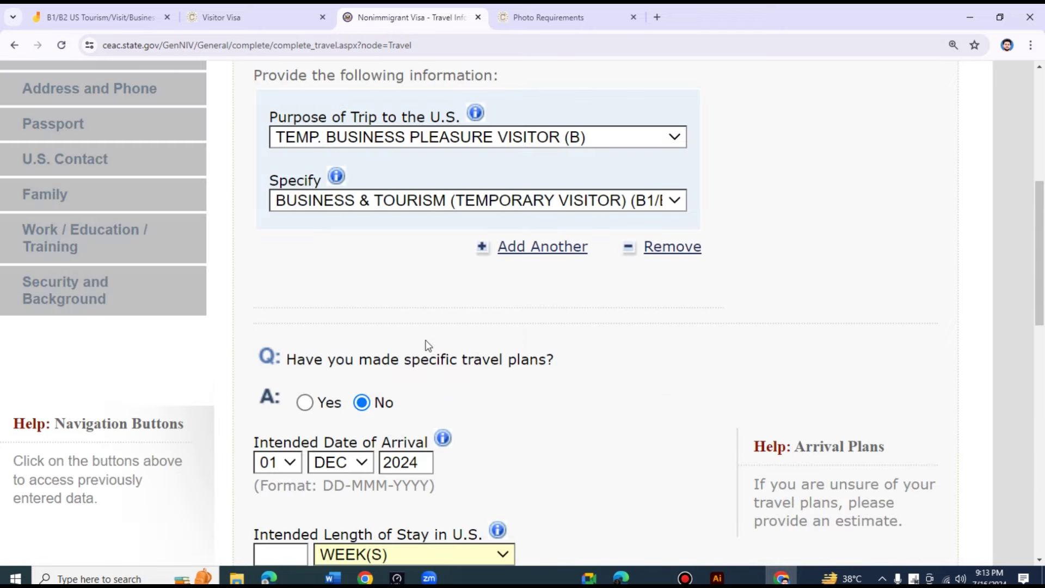
scroll(426, 345, down, 5)
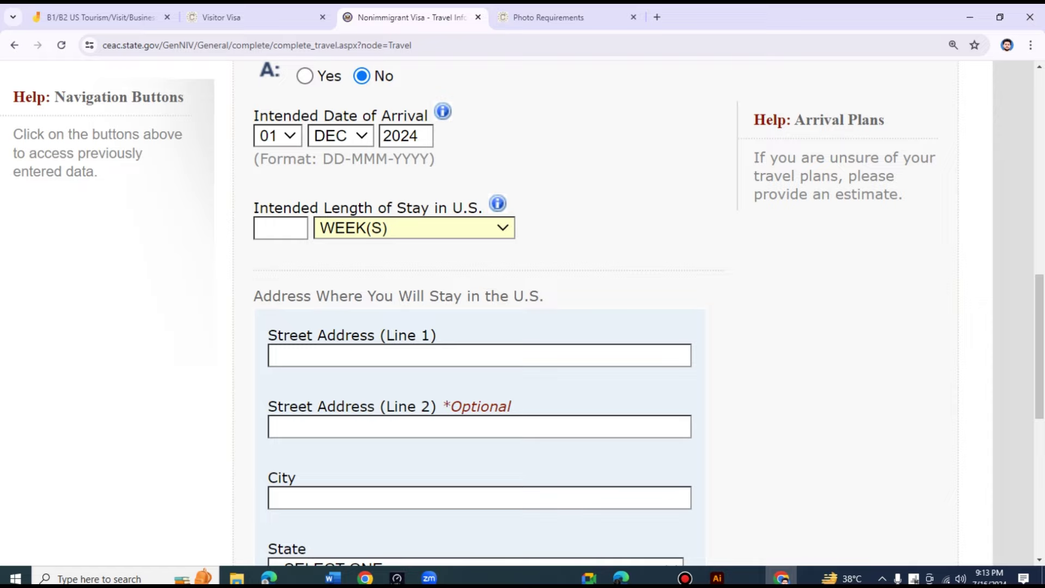
scroll(479, 327, down, 3)
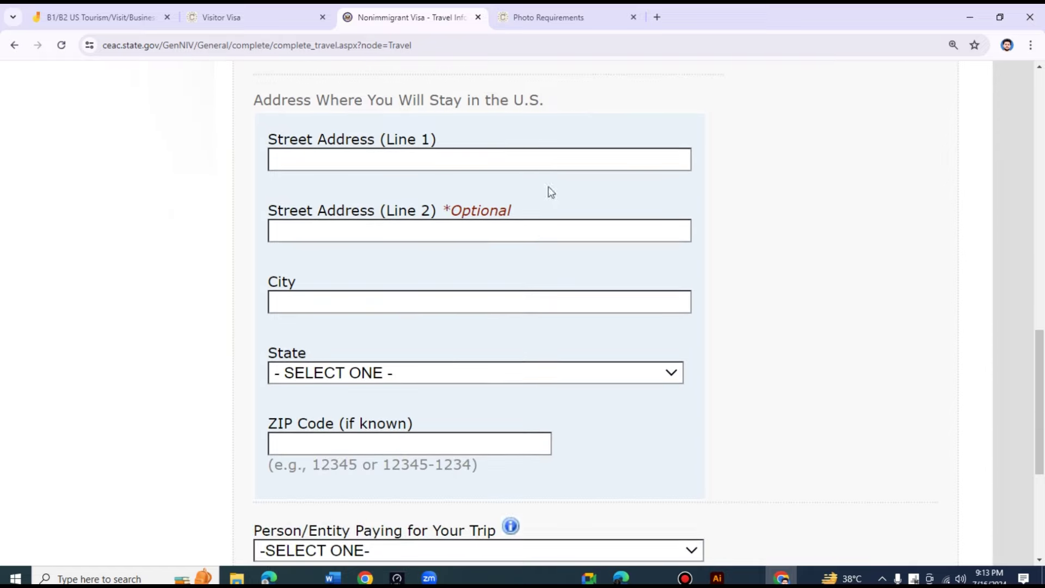
scroll(457, 263, up, 1)
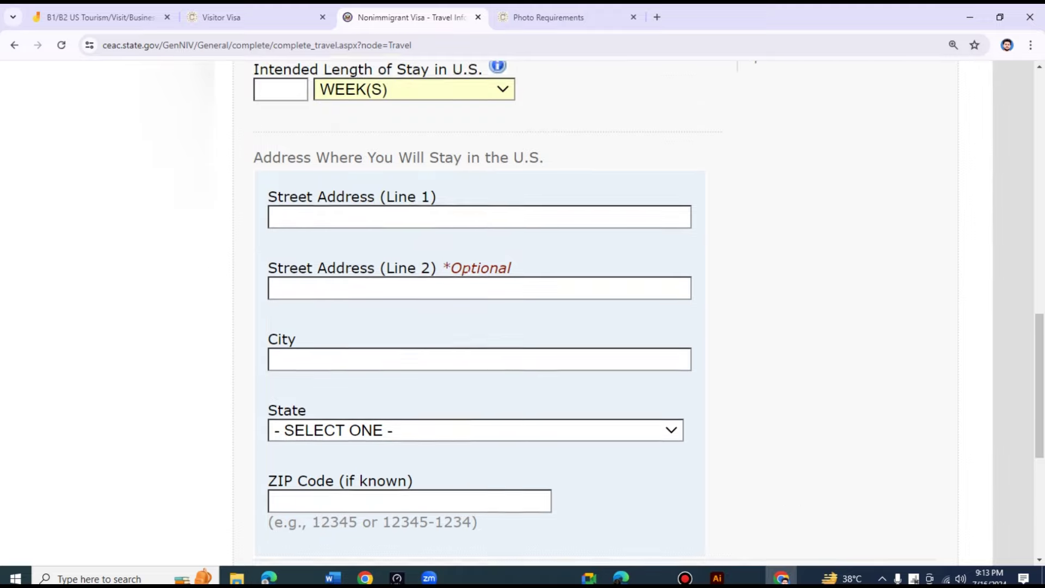
scroll(471, 272, down, 3)
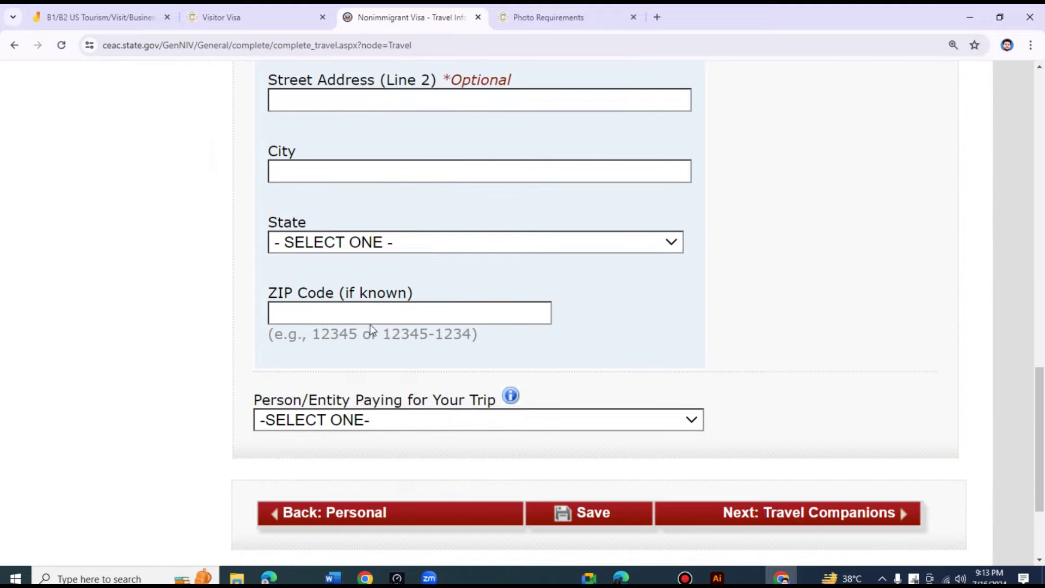
scroll(480, 203, up, 1)
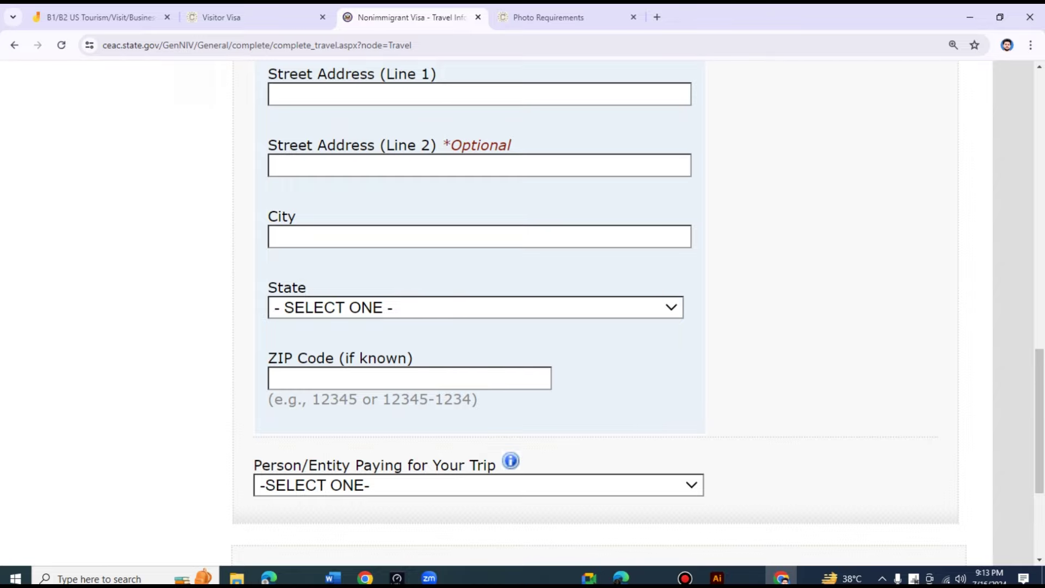
scroll(492, 182, up, 8)
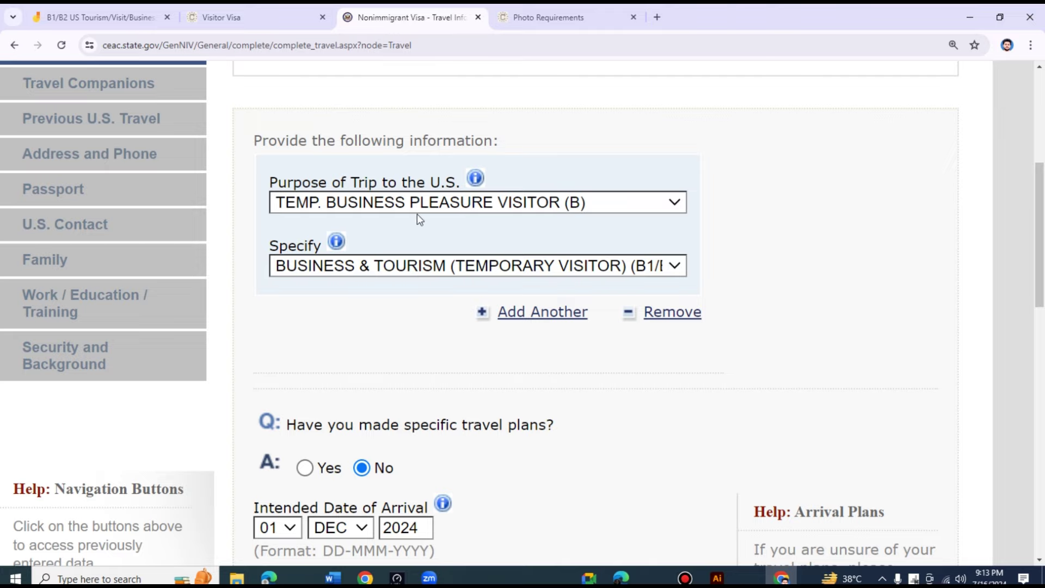
scroll(486, 299, down, 15)
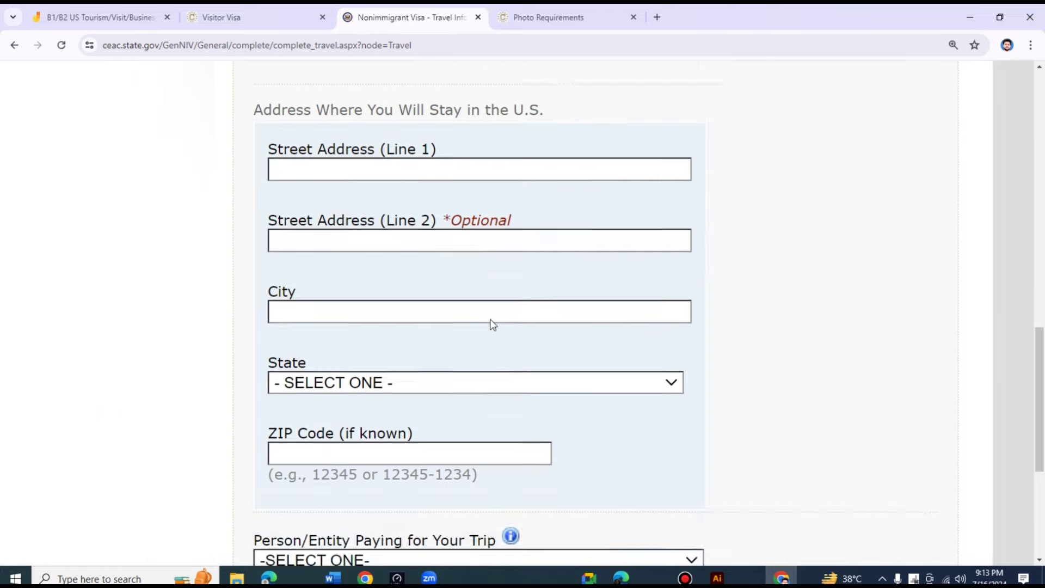
scroll(488, 319, up, 1)
click(322, 335)
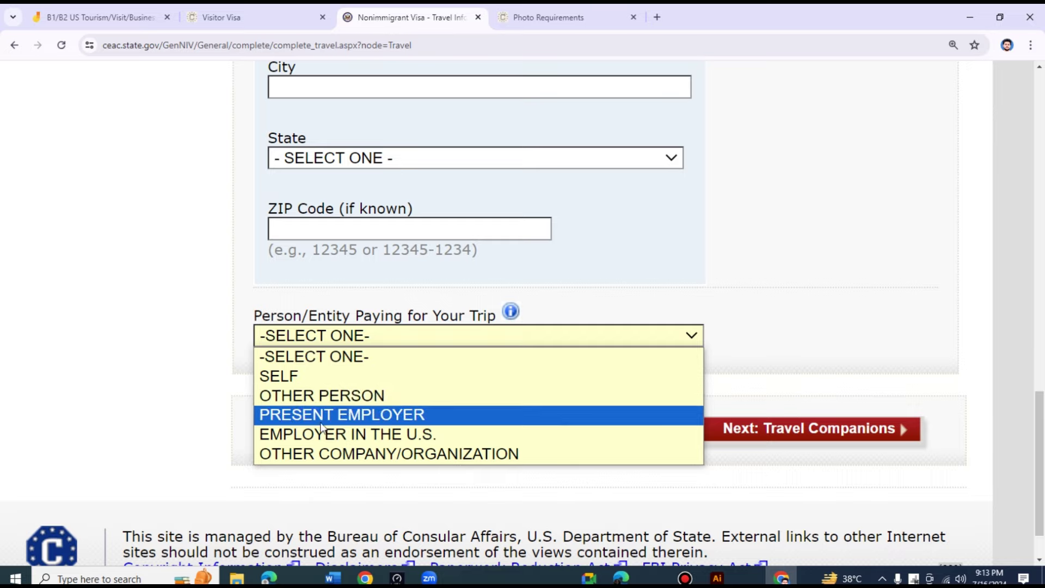
click(844, 267)
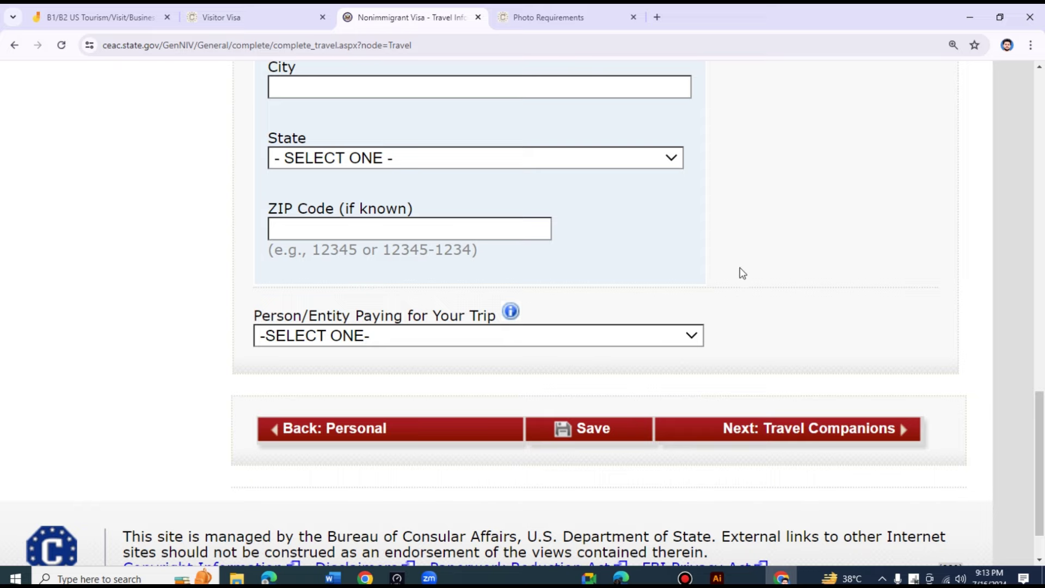
scroll(742, 272, up, 10)
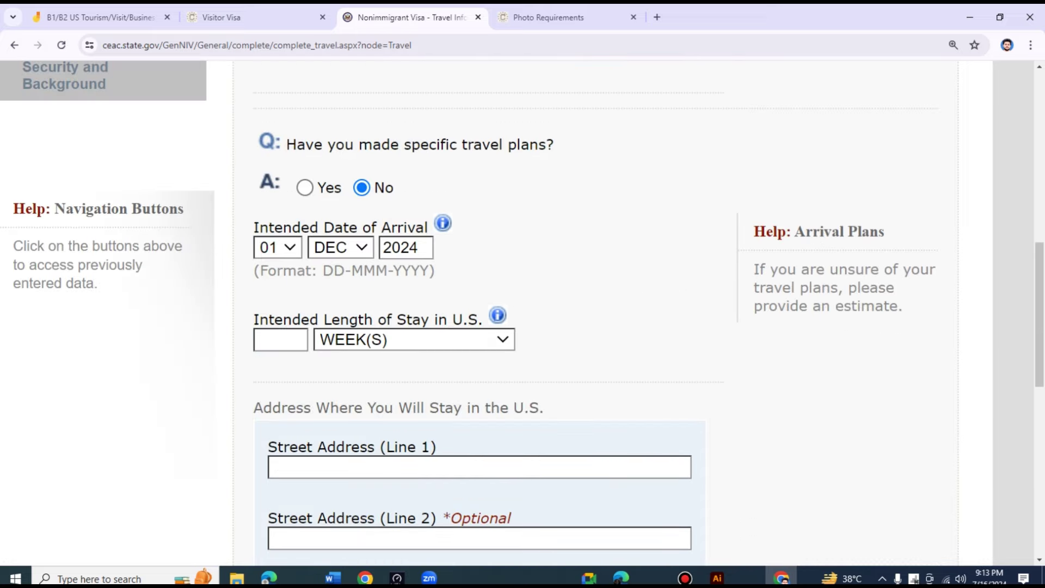
scroll(437, 266, up, 5)
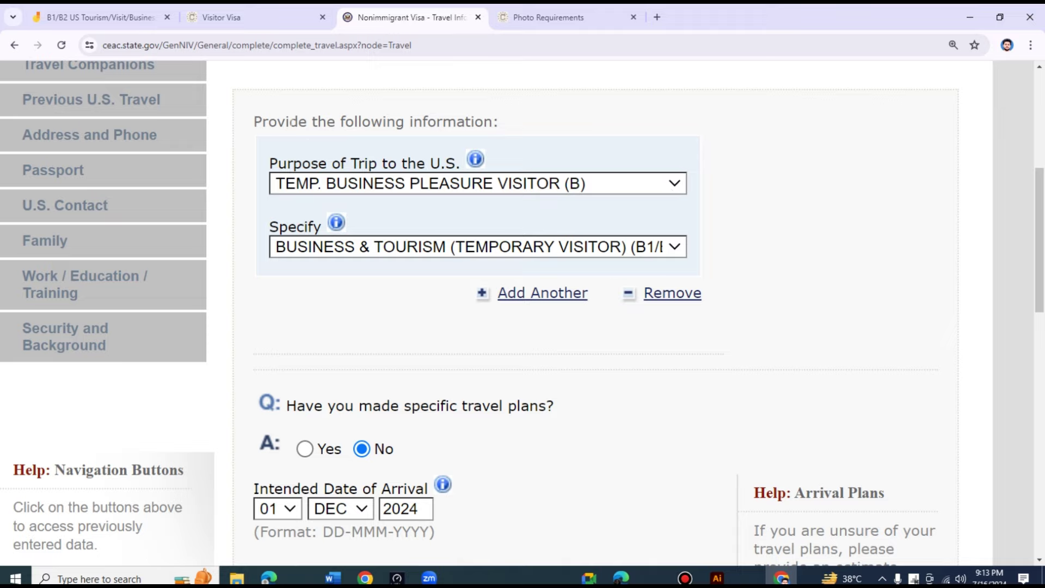
- Move the B1/B2 Jamboard to frame 3, Ideas to find purpose, then return to the DS-160 form
click(138, 6)
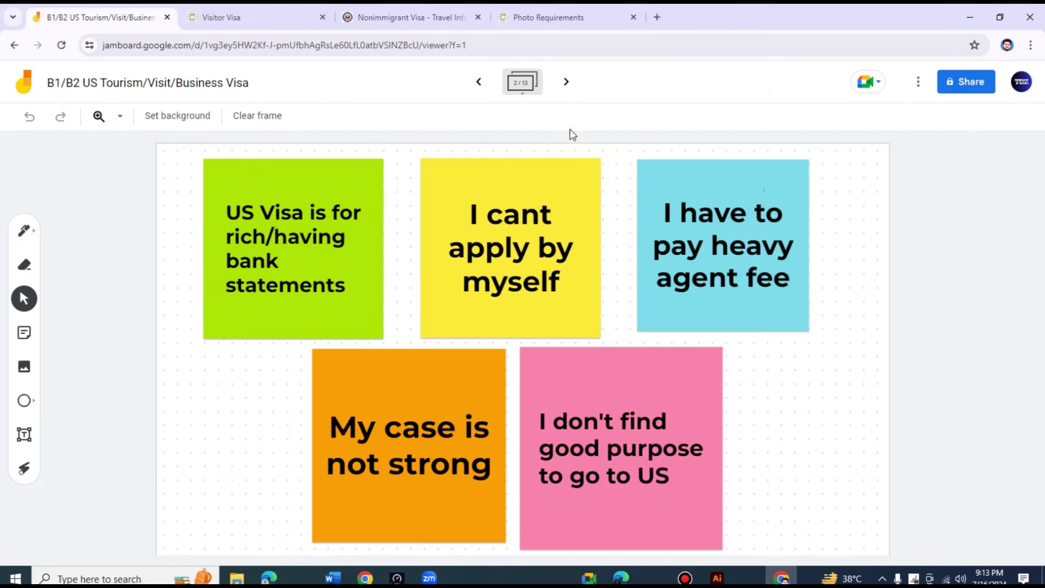
click(567, 86)
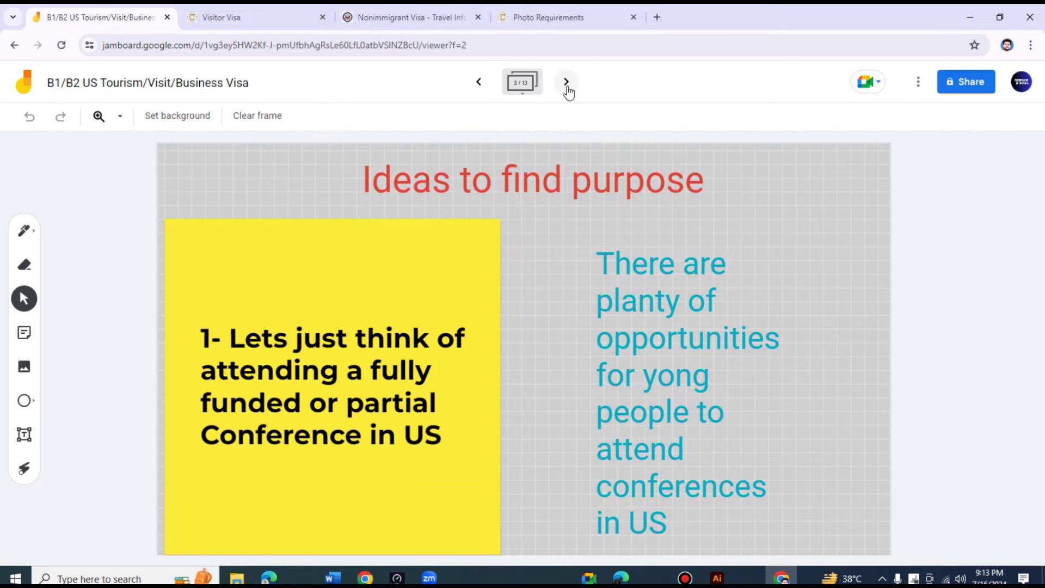
click(482, 84)
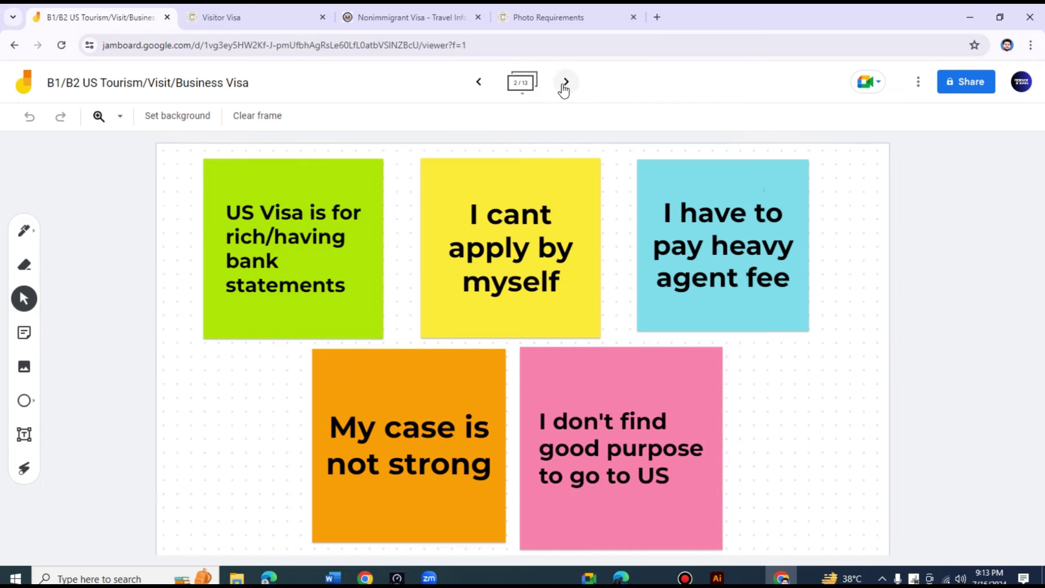
click(564, 81)
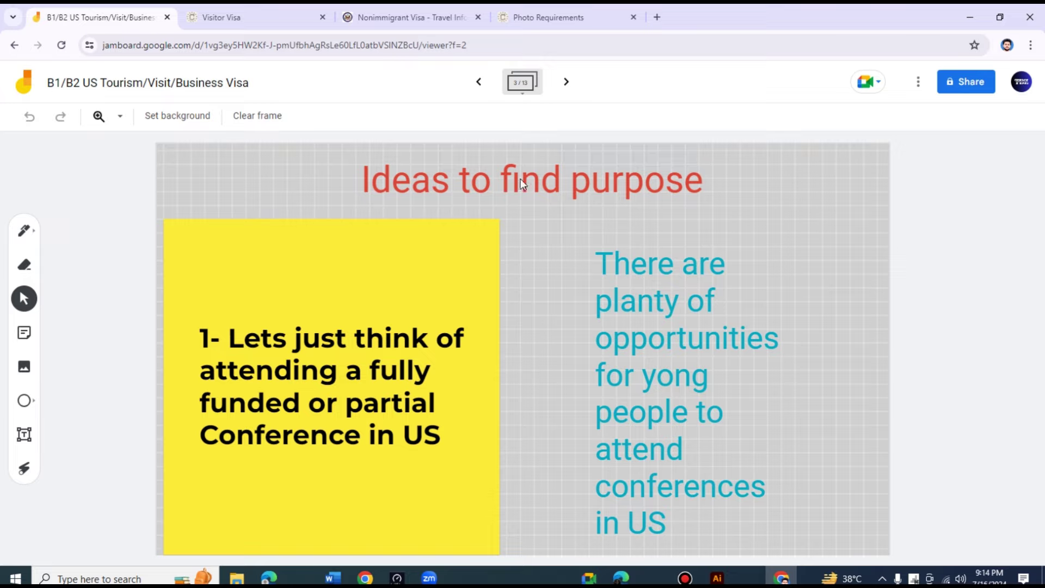
click(441, 6)
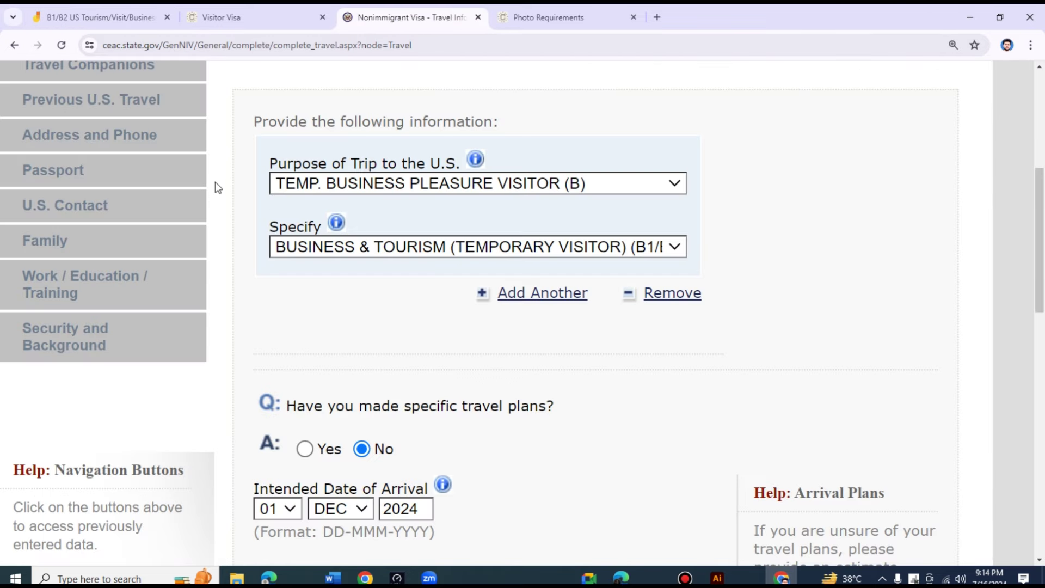
- Scroll up and down the Travel Information form to review the entries
scroll(202, 272, up, 5)
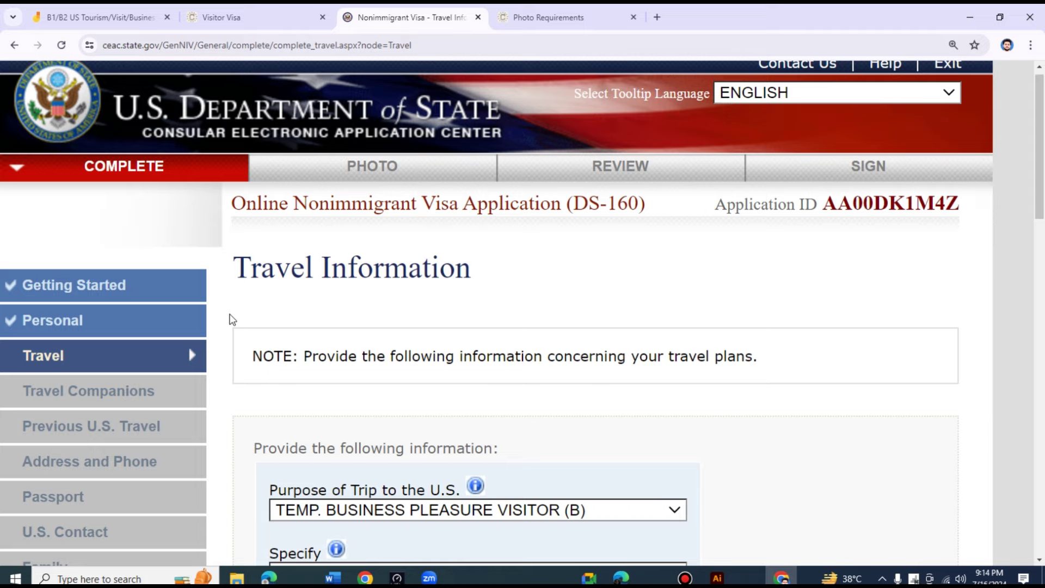
scroll(232, 320, down, 5)
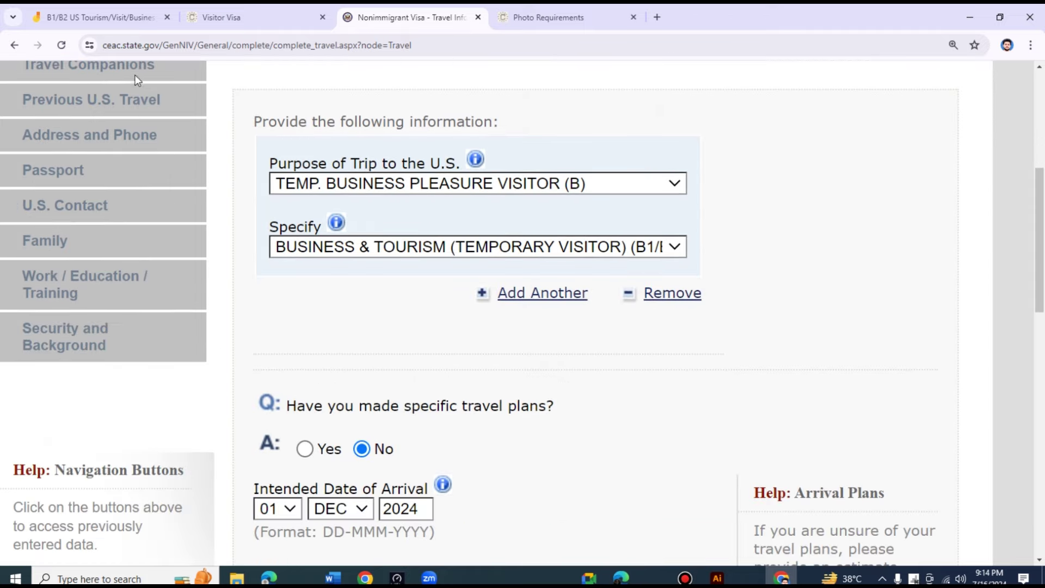
scroll(143, 244, up, 2)
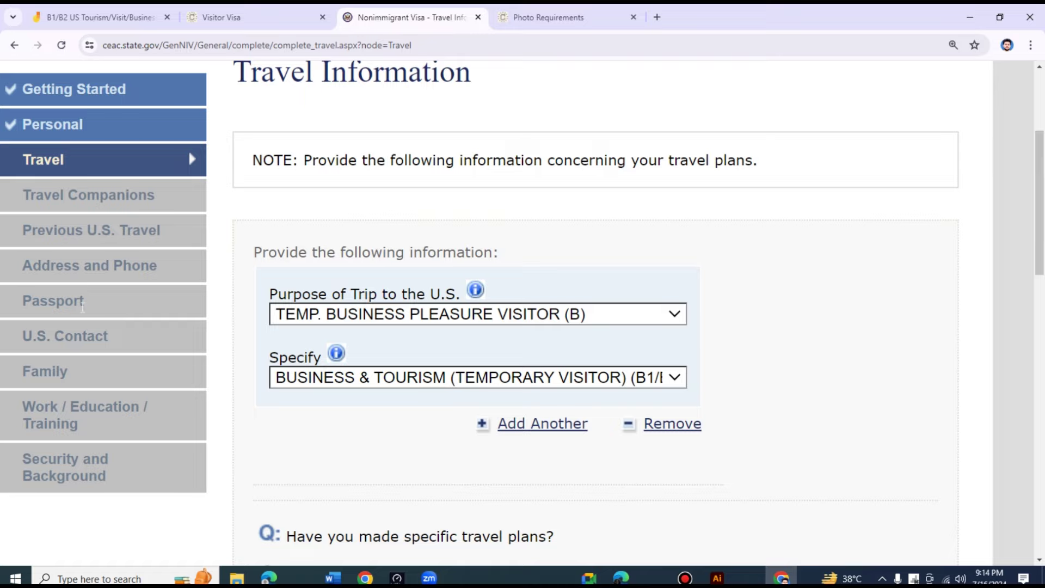
scroll(555, 285, down, 3)
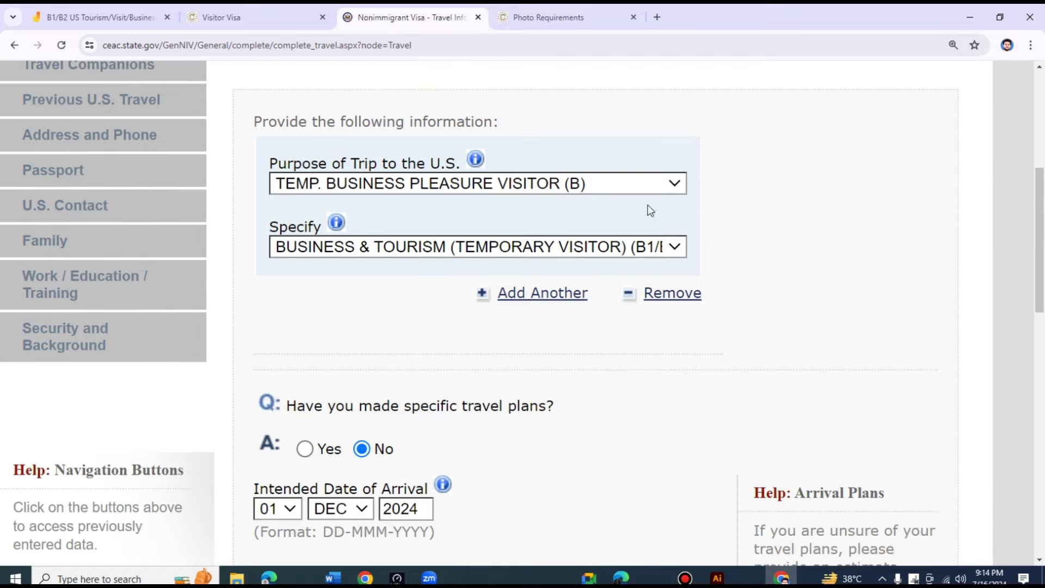
scroll(699, 387, down, 5)
scroll(567, 355, up, 4)
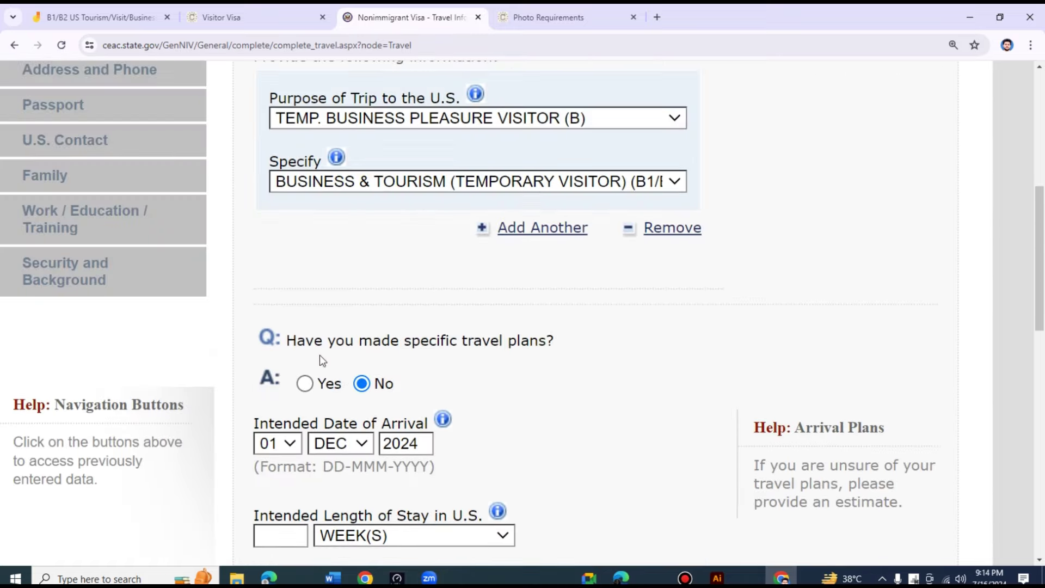
scroll(692, 384, down, 3)
scroll(280, 306, up, 5)
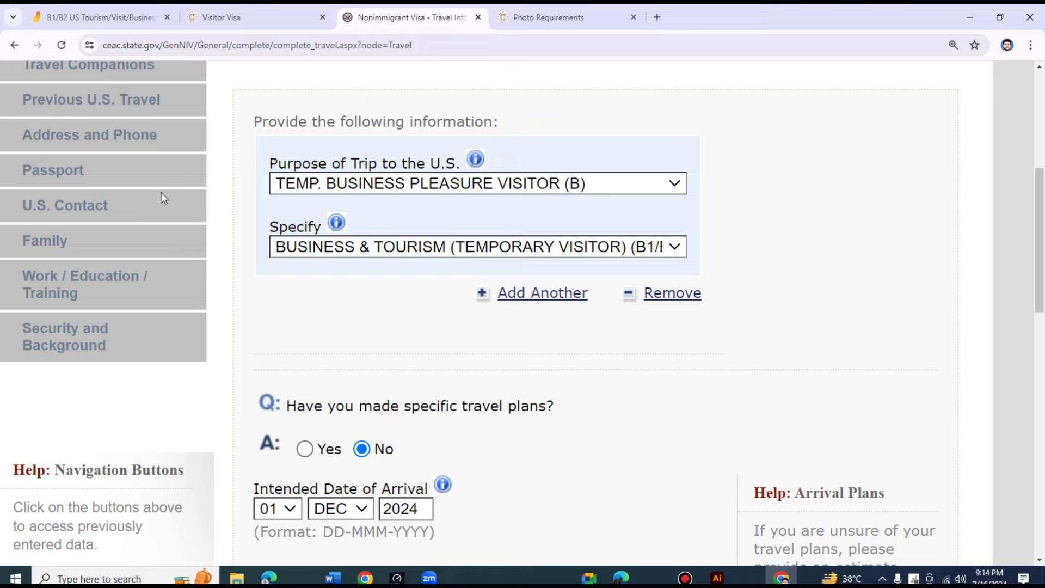
- Switch through the Visitor Visa tab to the Jamboard's Ideas to find purpose frame
click(538, 16)
click(252, 11)
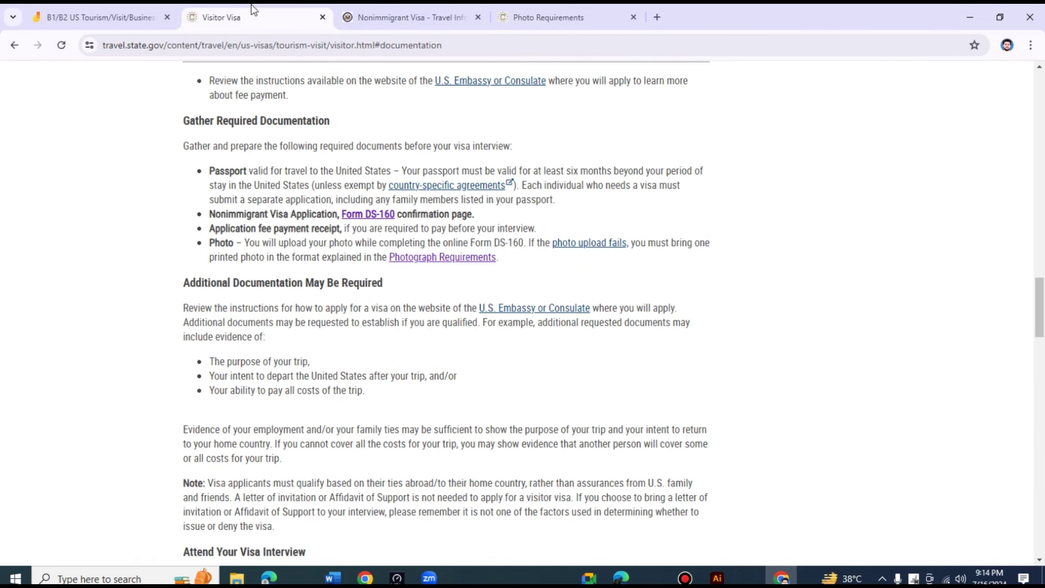
click(98, 17)
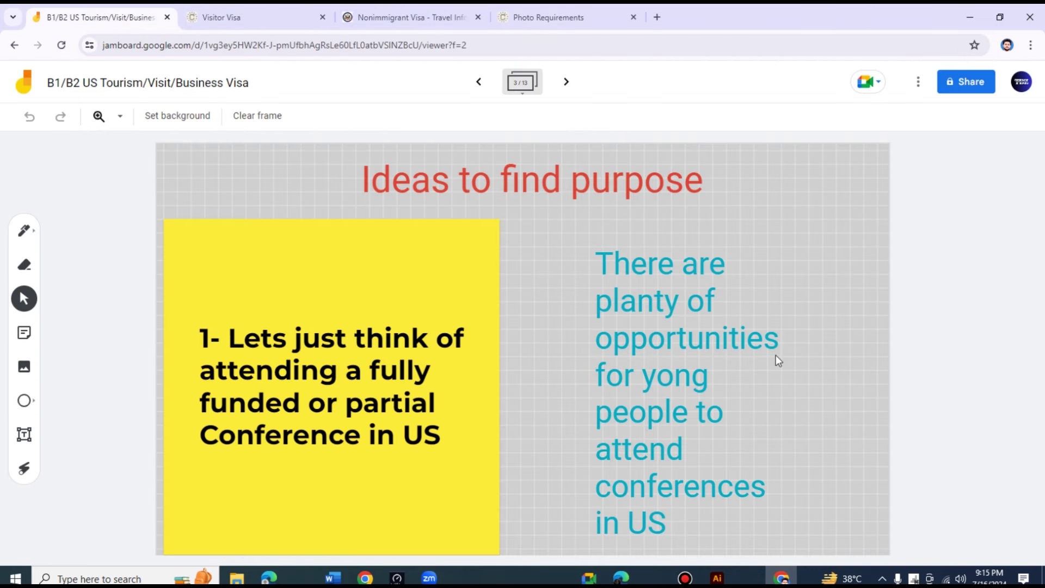